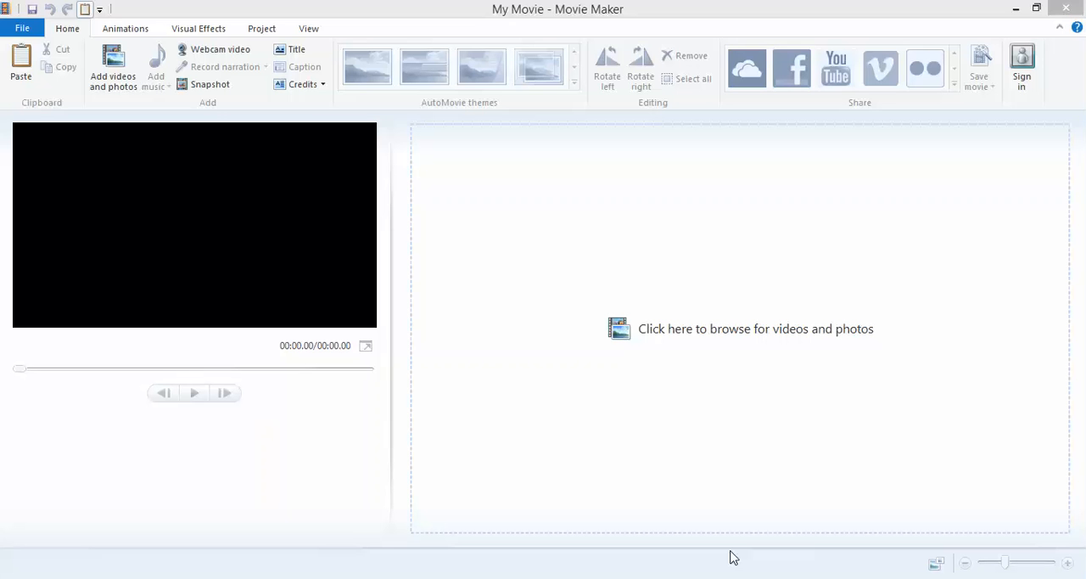
- Add the landscape photos 1V-BS (6), (7), (9), (10), (11) and (12) from the landcapes folder to the movie
click(745, 336)
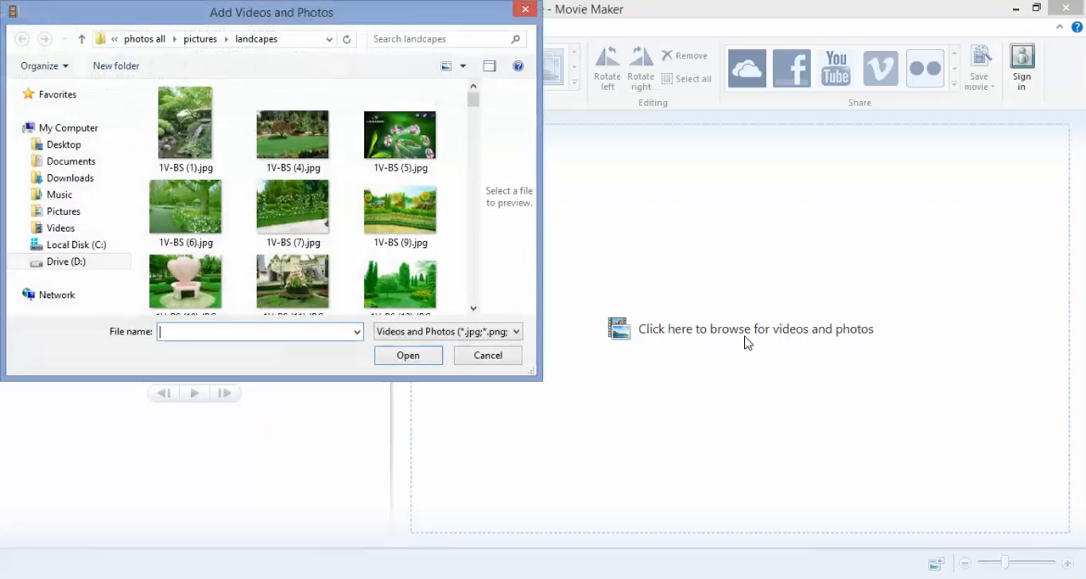
click(431, 196)
ctrl+click(330, 215)
ctrl+click(217, 229)
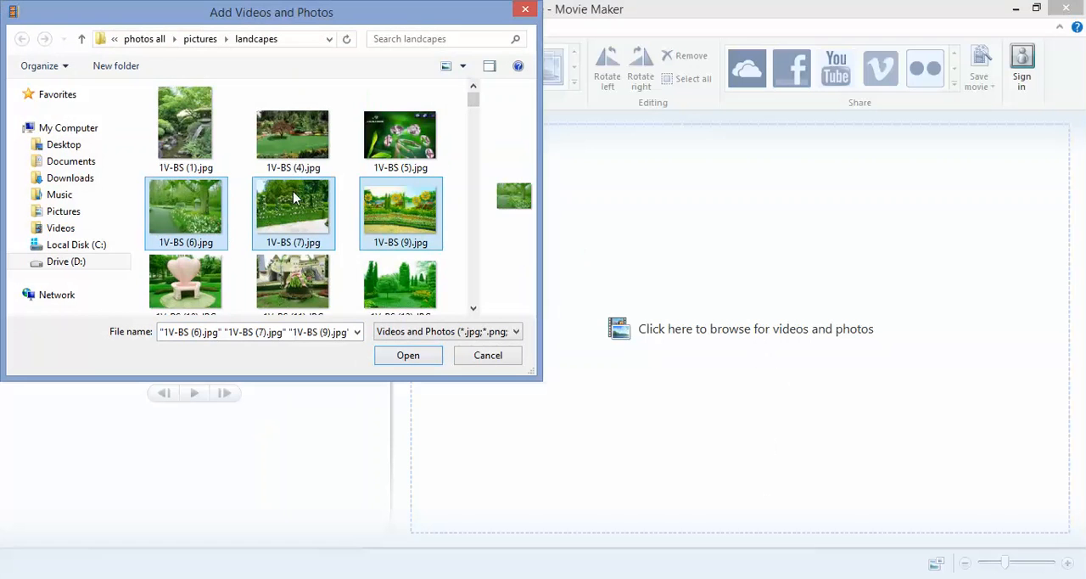
ctrl+click(416, 138)
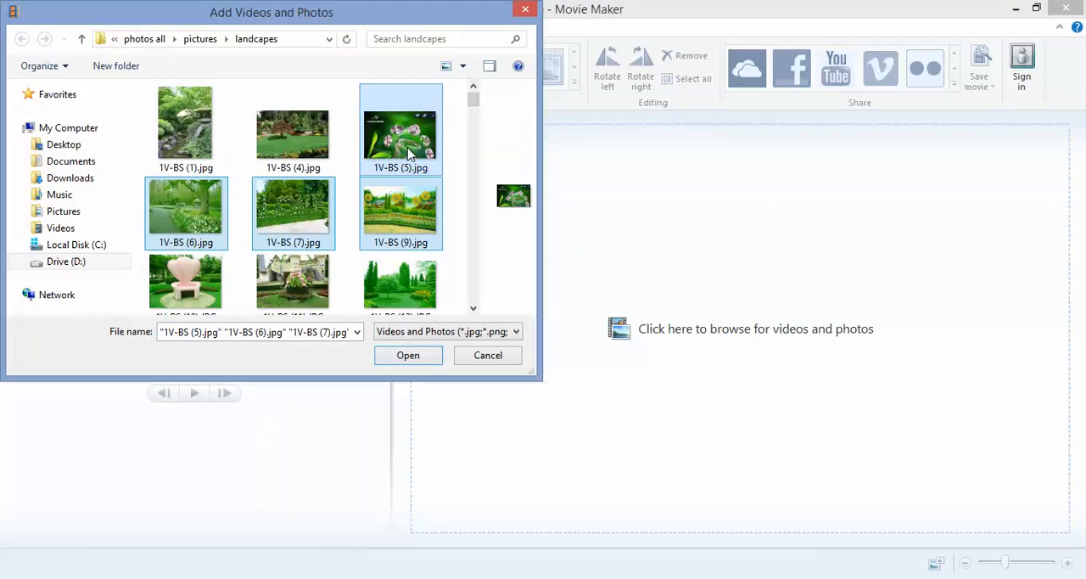
ctrl+click(410, 153)
scroll(475, 115, down, 1)
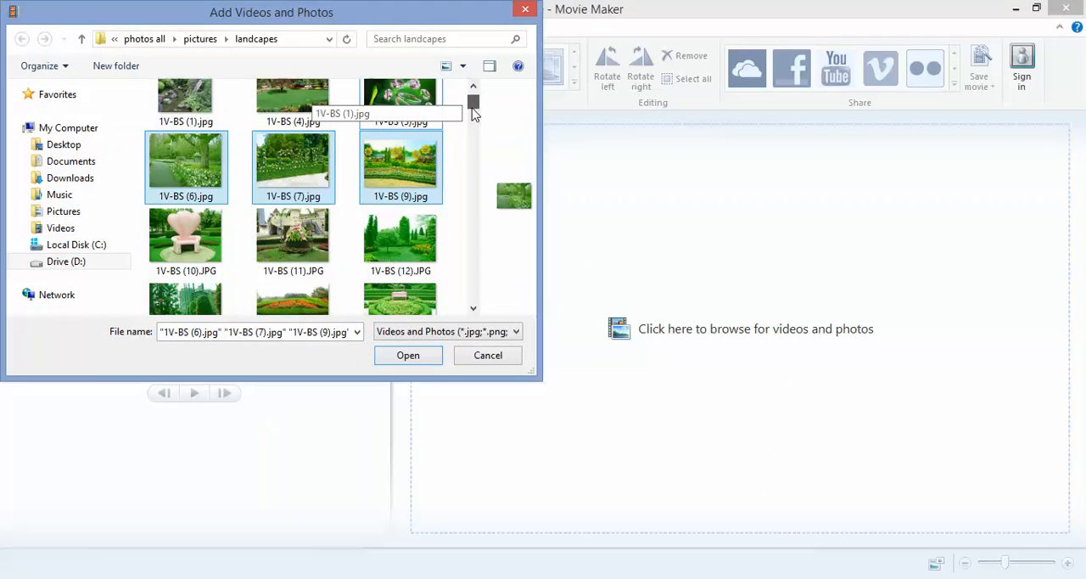
ctrl+click(403, 241)
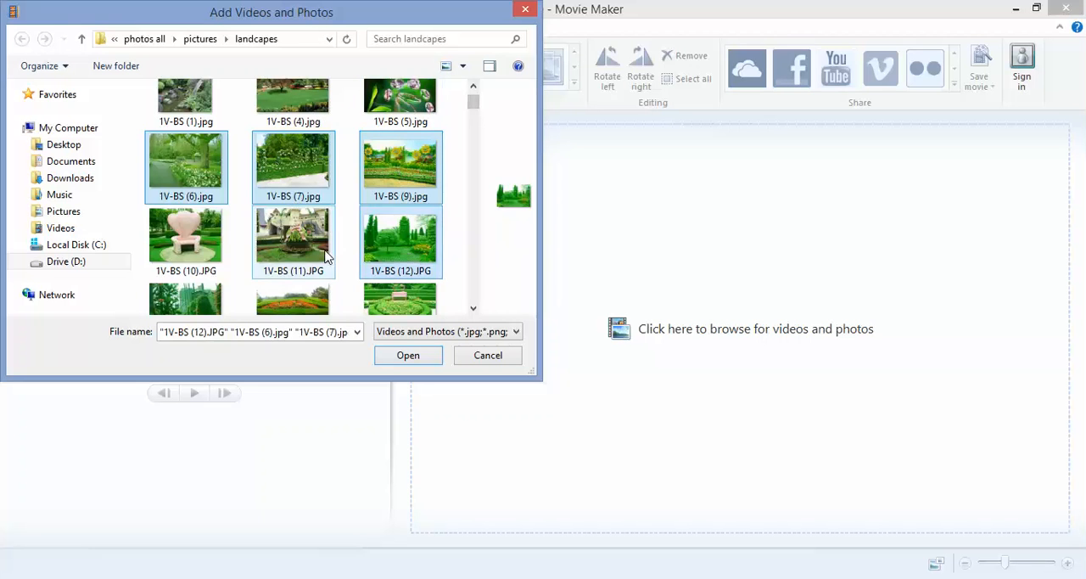
ctrl+click(295, 242)
ctrl+click(216, 261)
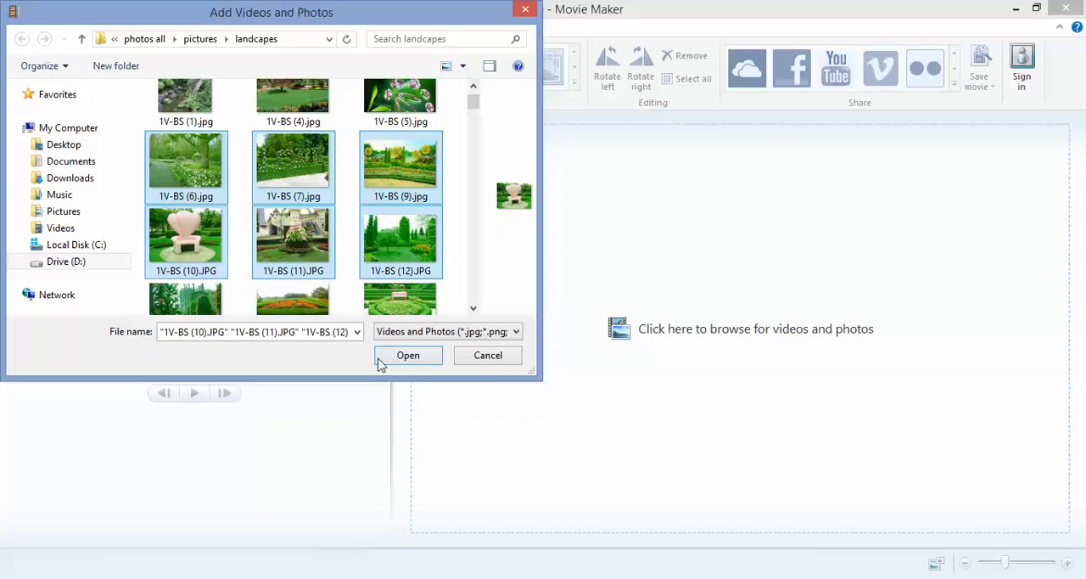
click(406, 358)
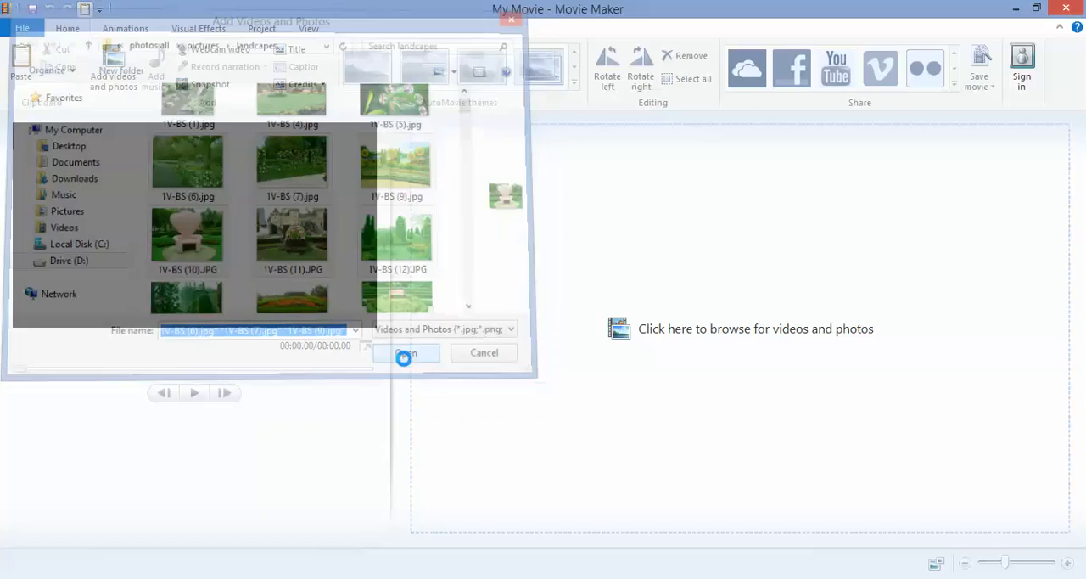
- Play back the imported photos from the first one to preview the slideshow, and pause during the second photo
click(475, 161)
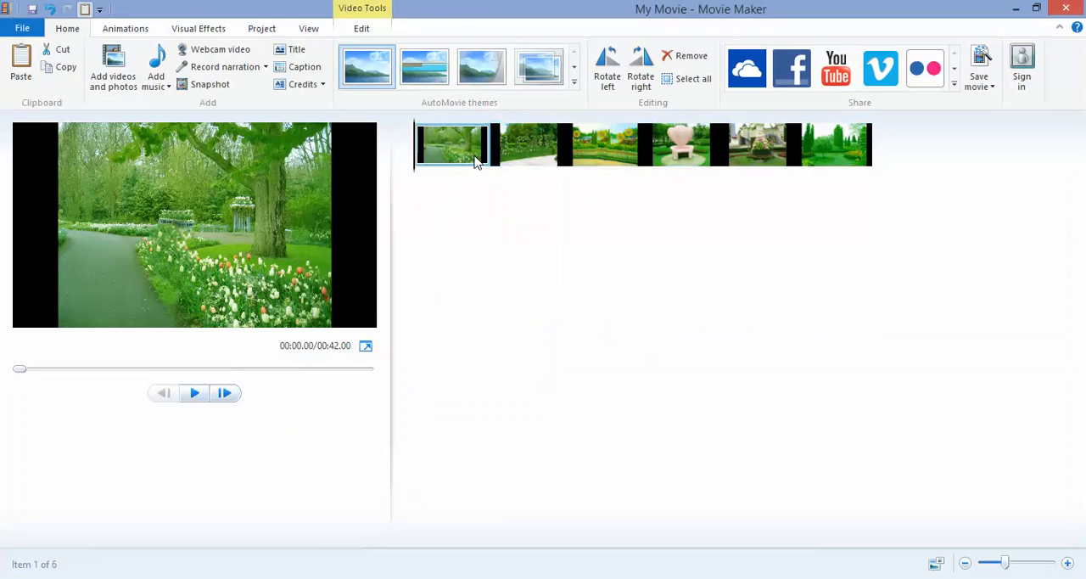
key(space)
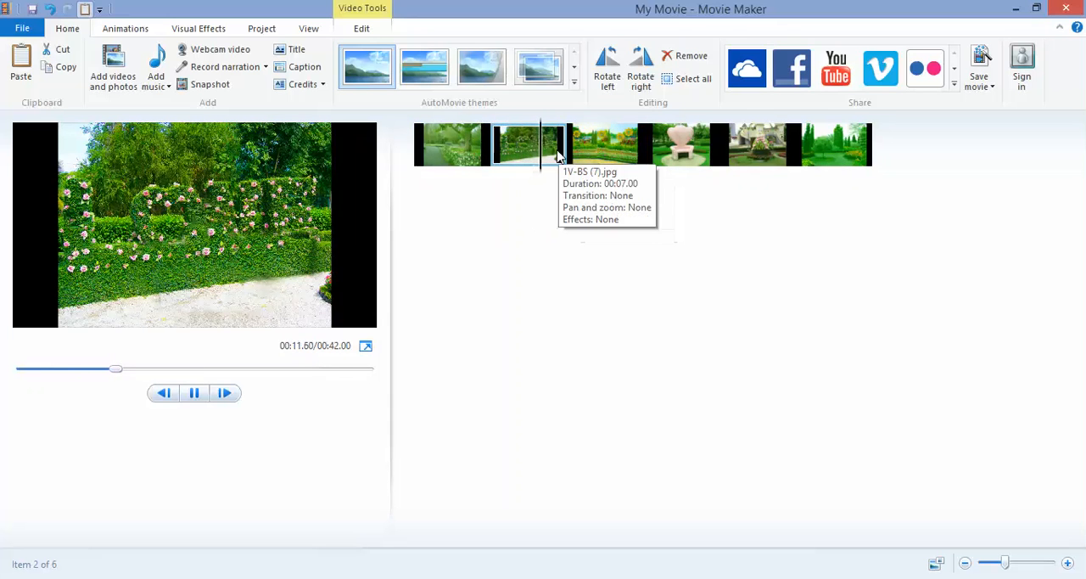
key(space)
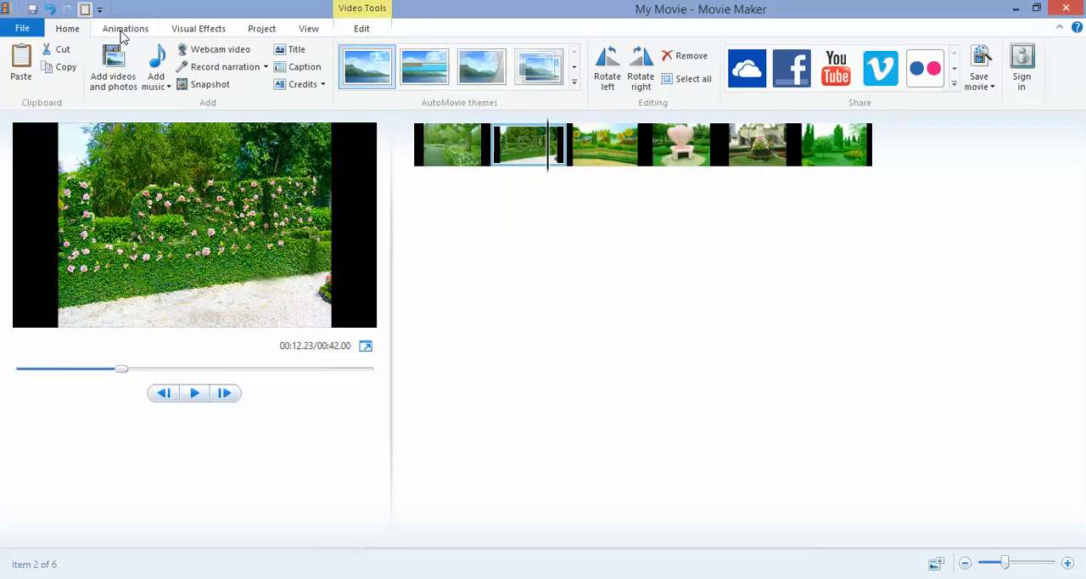
- Add the video snae ha tleak pi ler mek.mp4 from the Desktop after the second photo
click(114, 65)
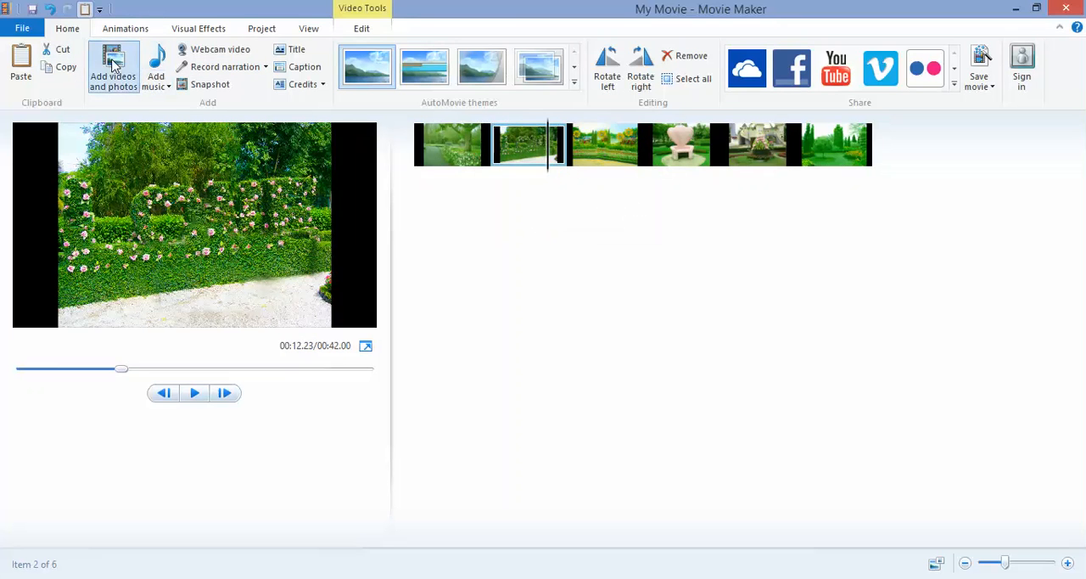
click(69, 147)
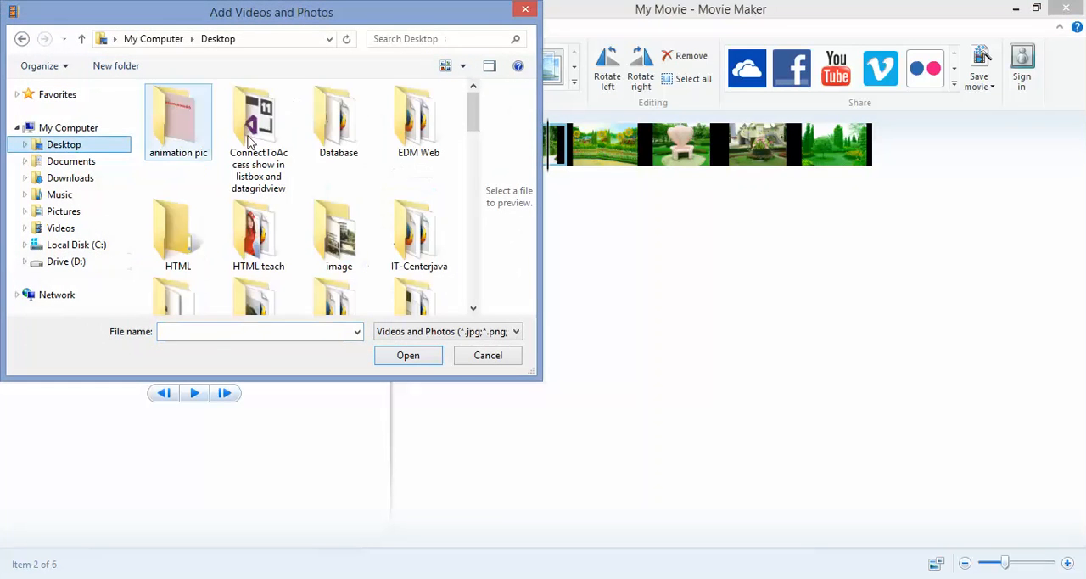
drag(475, 129, 472, 282)
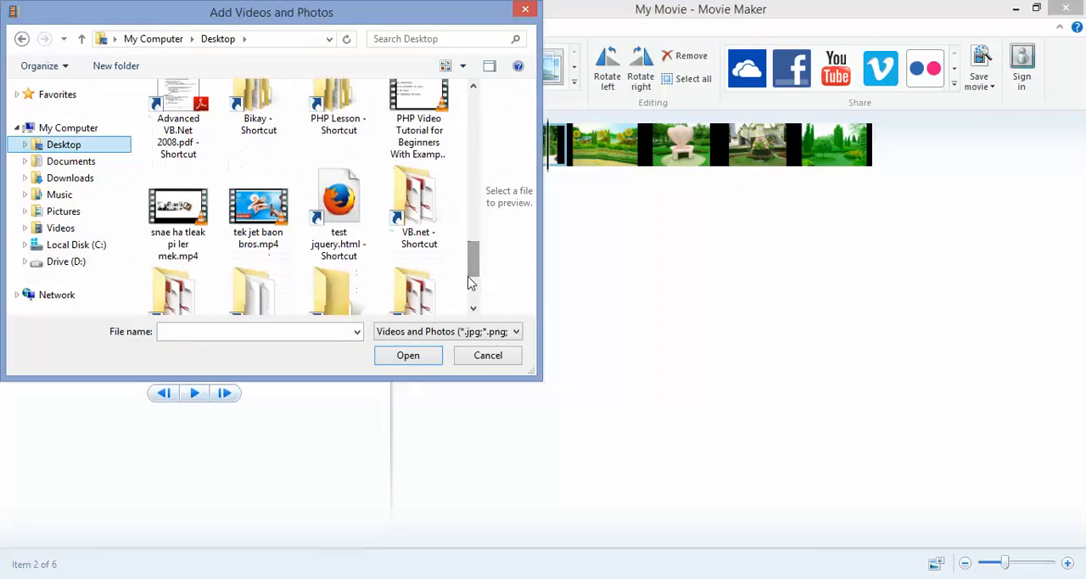
double_click(178, 216)
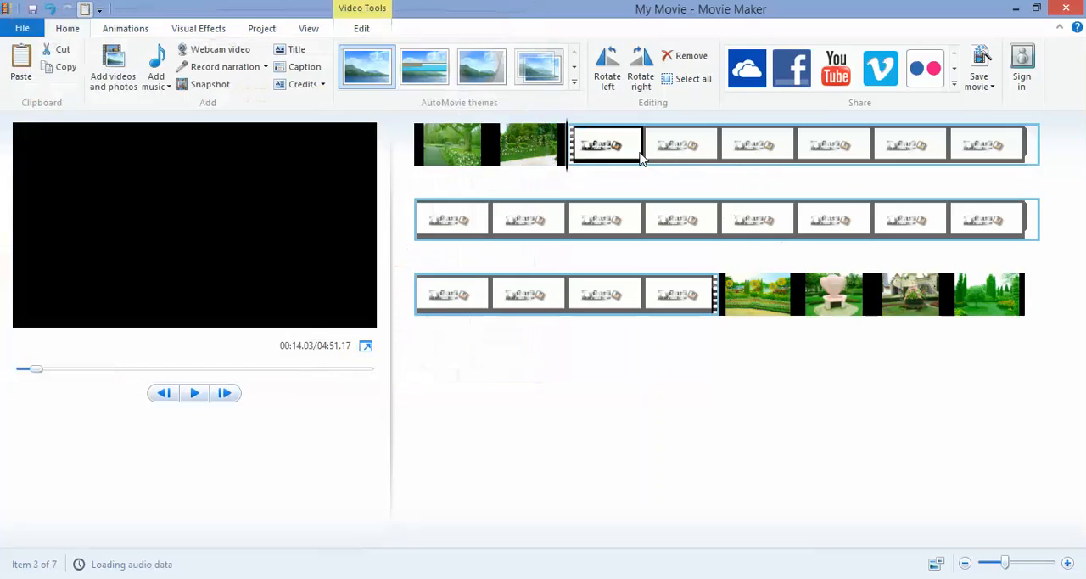
- Rearrange the timeline so the castle, tree garden and heart-shaped seat photos follow the sunflower photo, with the video last
drag(622, 146, 657, 160)
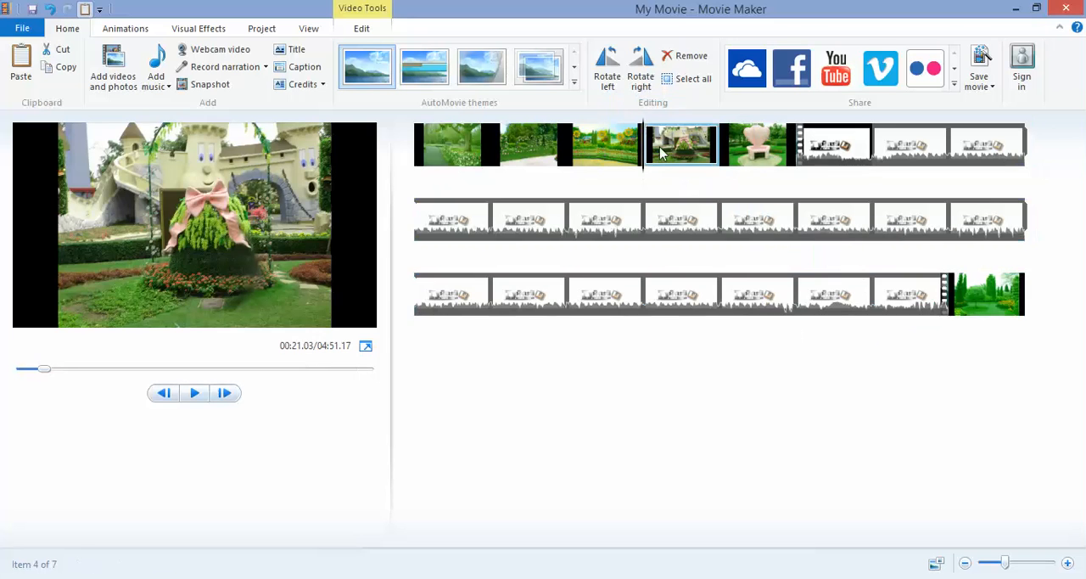
drag(985, 297, 736, 168)
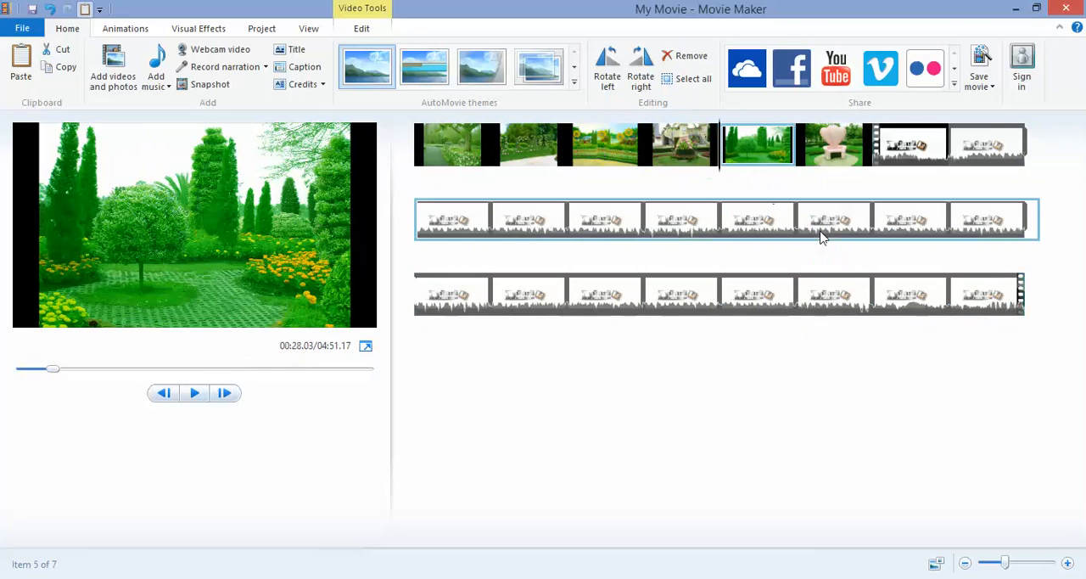
- Preview the rearranged movie from the first photo, the tree garden photo and the heart-shaped seat photo into the video
click(482, 168)
key(space)
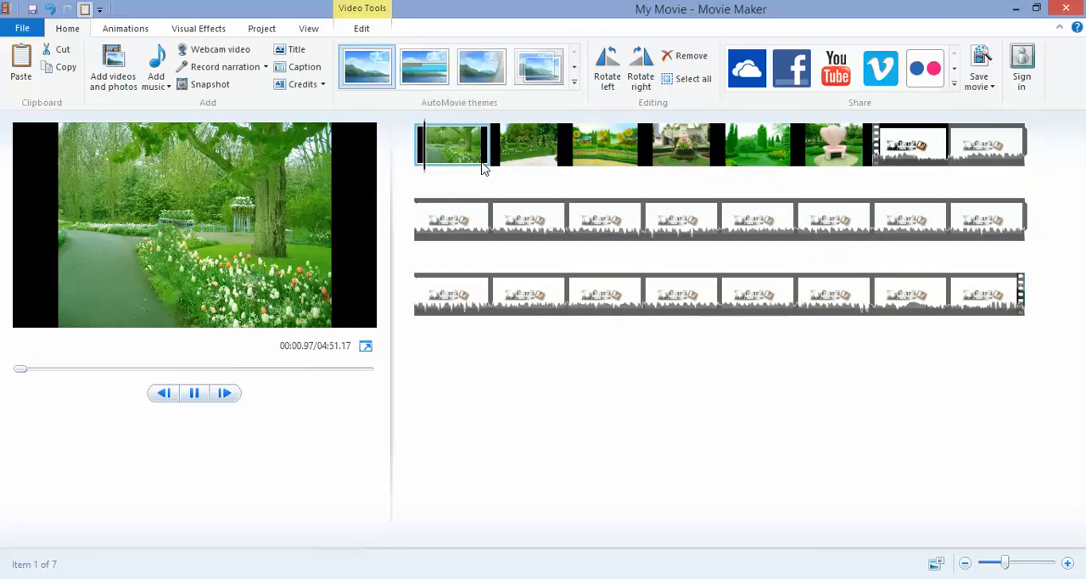
click(779, 155)
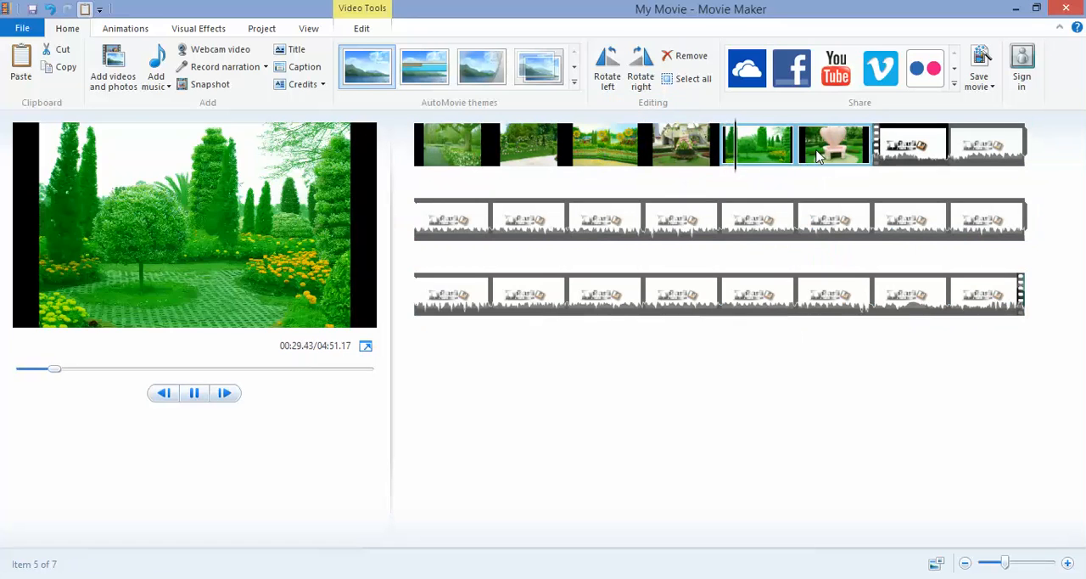
click(815, 156)
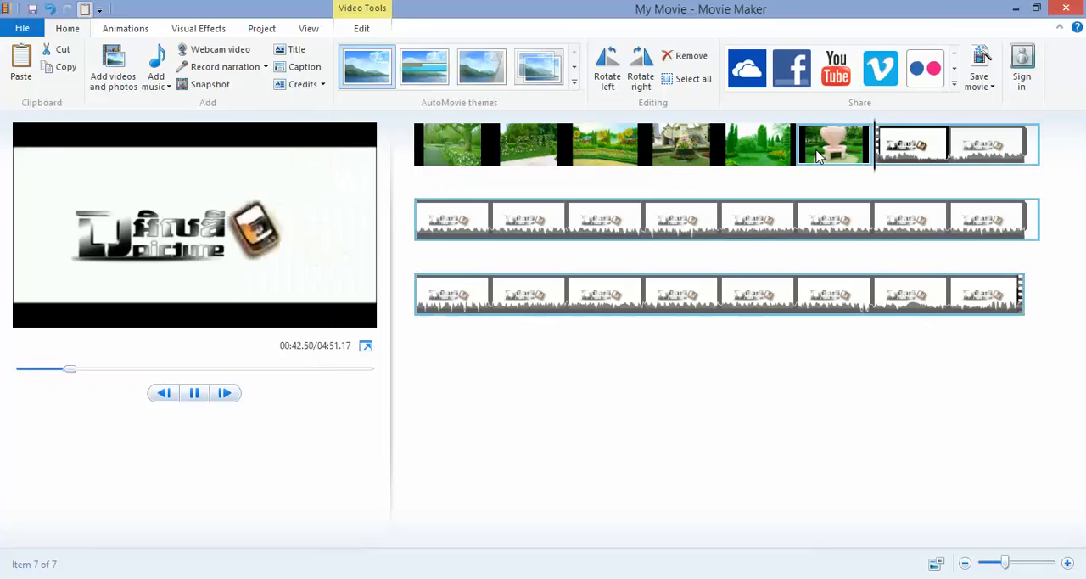
click(836, 155)
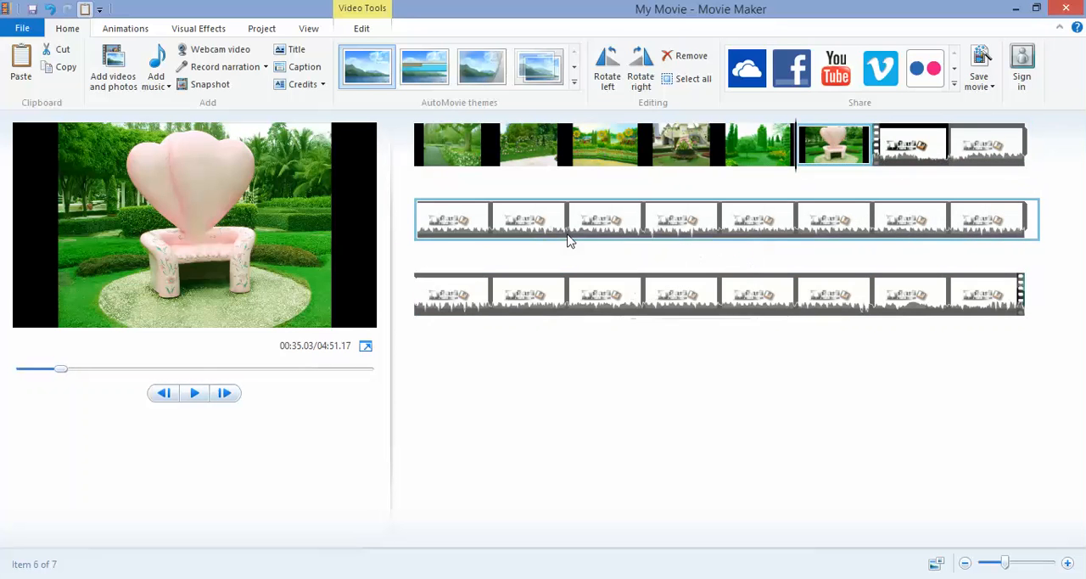
- Split the video clip at 01:23.57, remove the part before the split, and briefly play the remaining clip
click(509, 221)
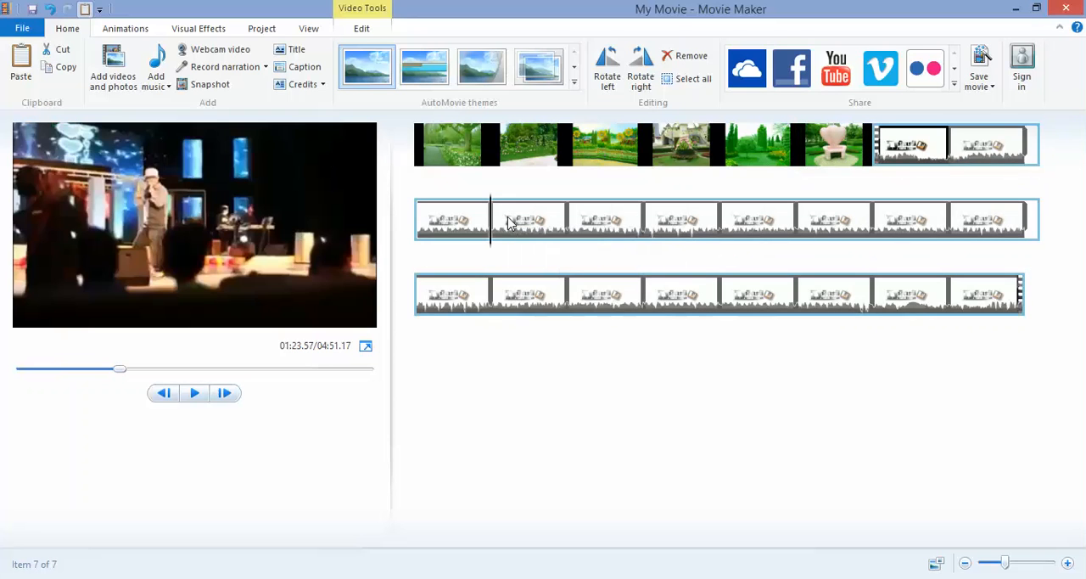
right_click(509, 219)
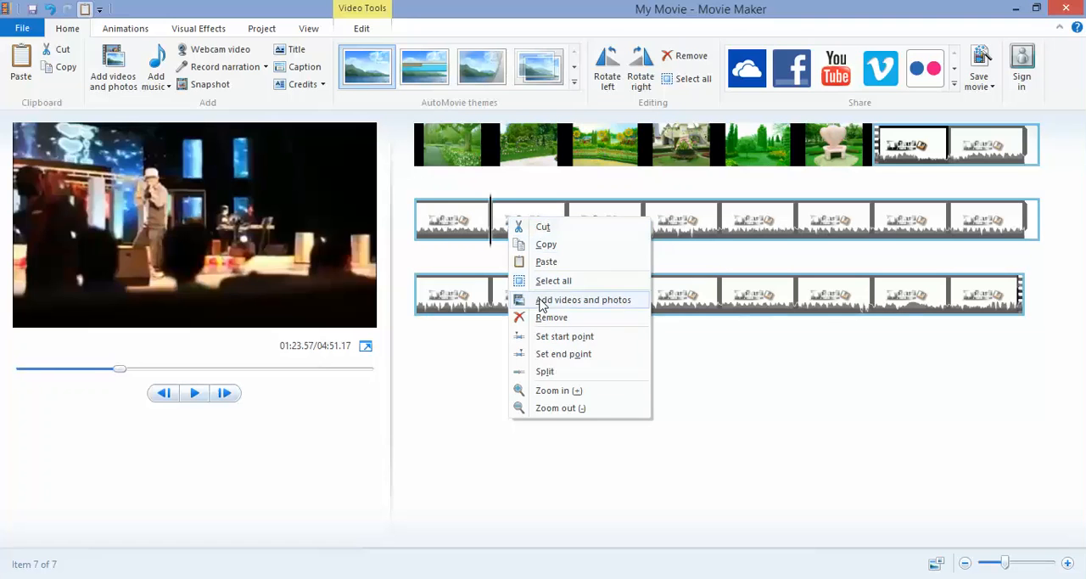
click(543, 375)
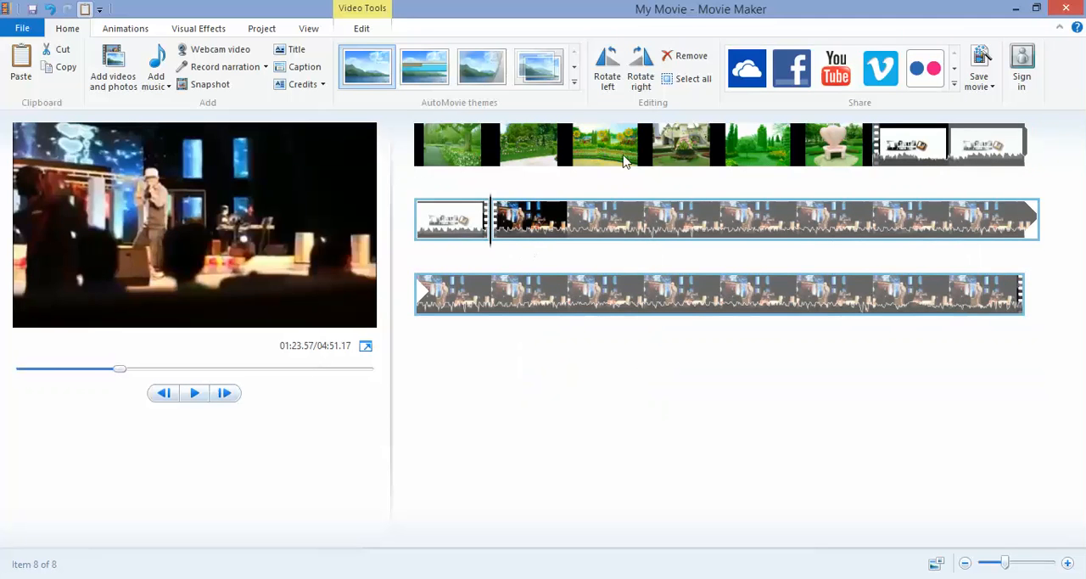
click(950, 145)
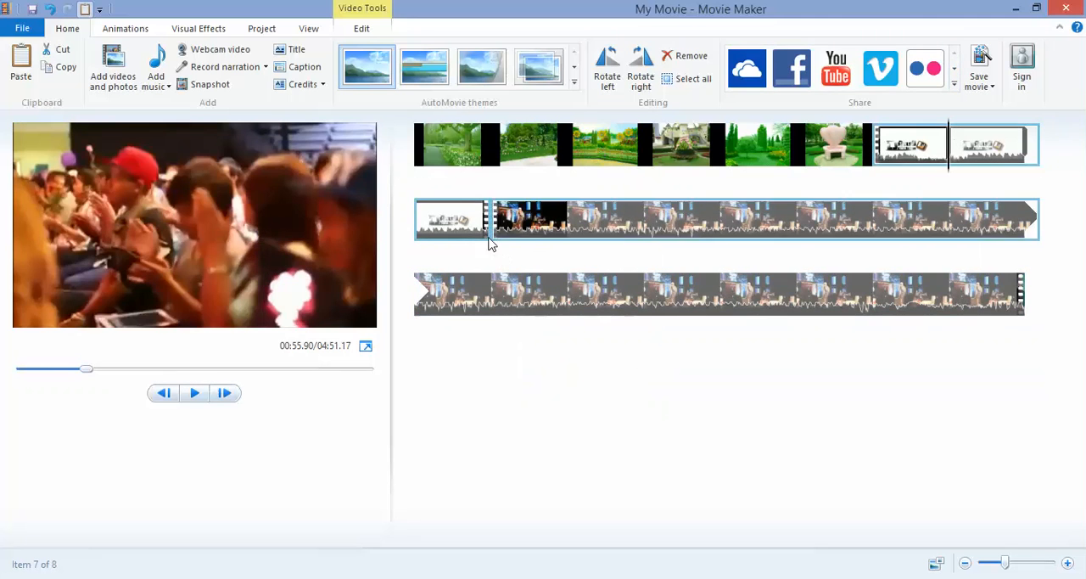
key(Delete)
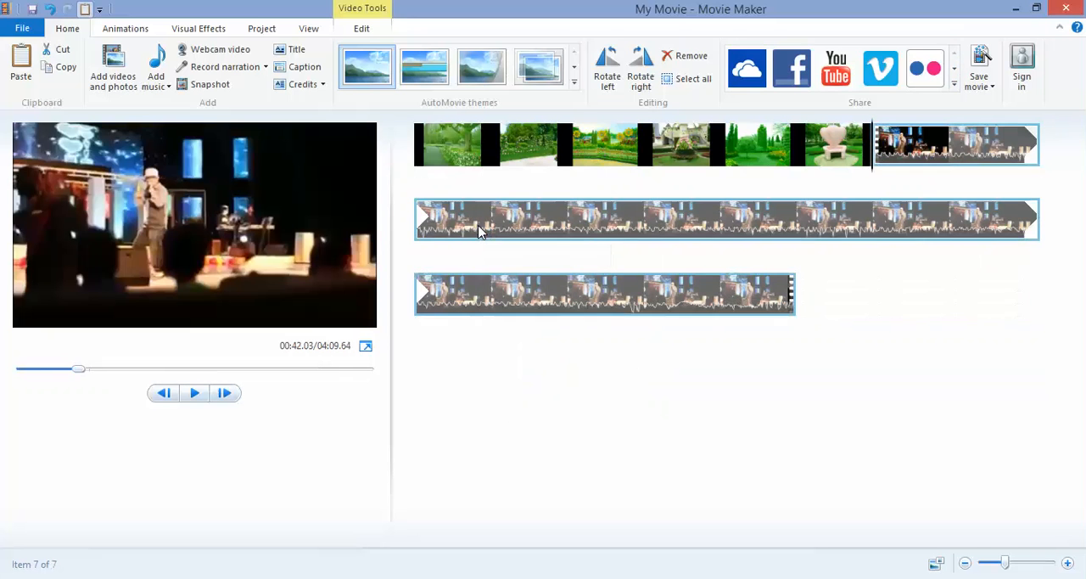
key(space)
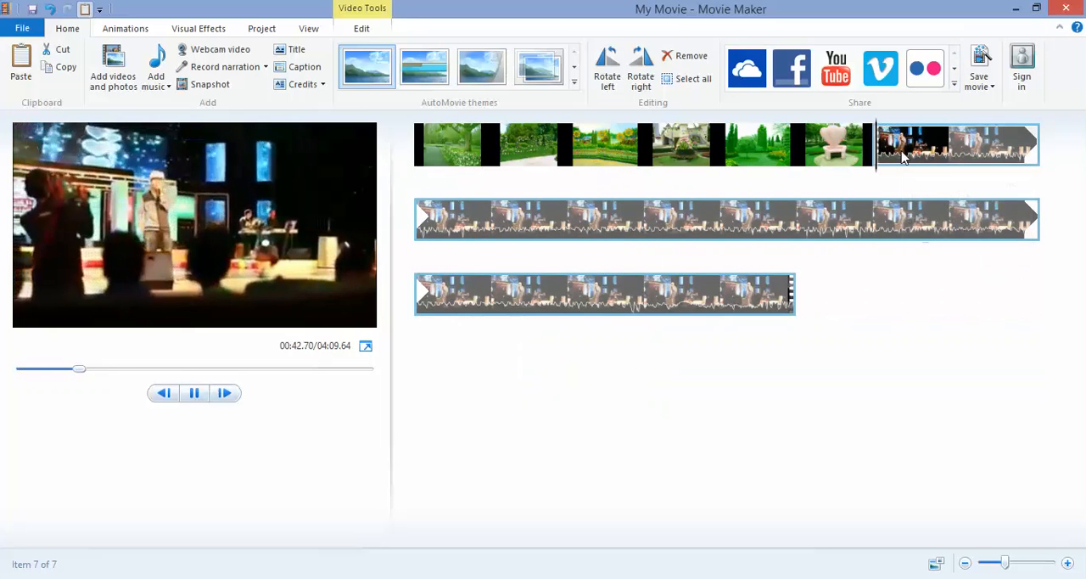
key(space)
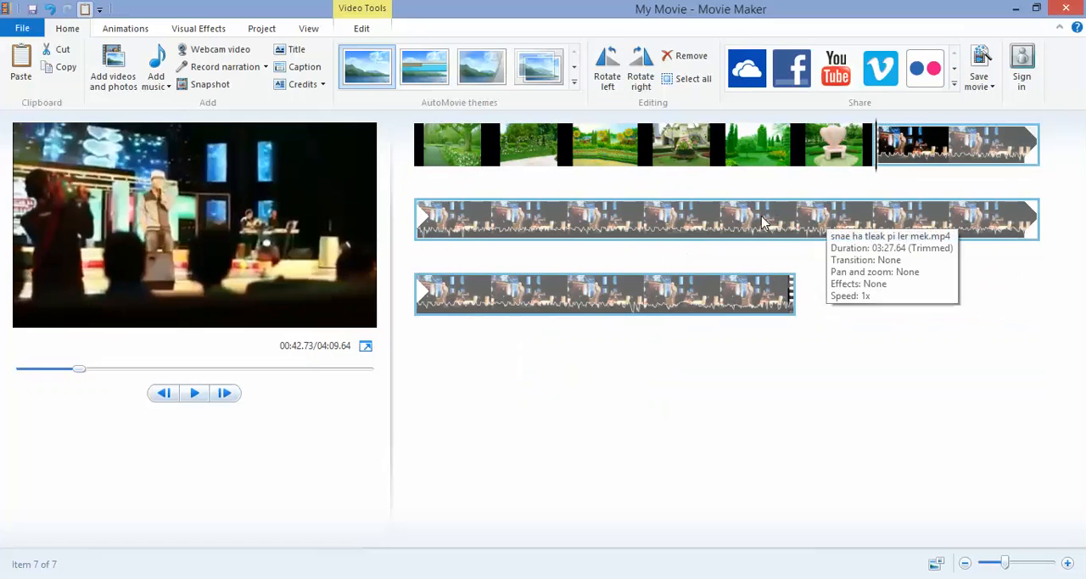
- Split the trimmed video at 01:23.57 on the timeline and remove the part after the split
click(719, 219)
right_click(556, 226)
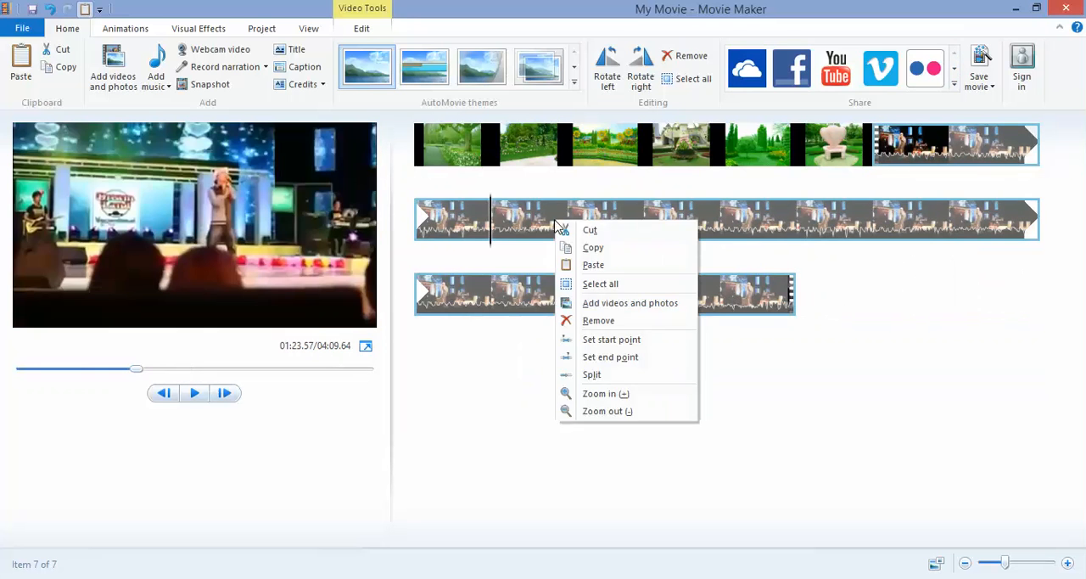
click(593, 375)
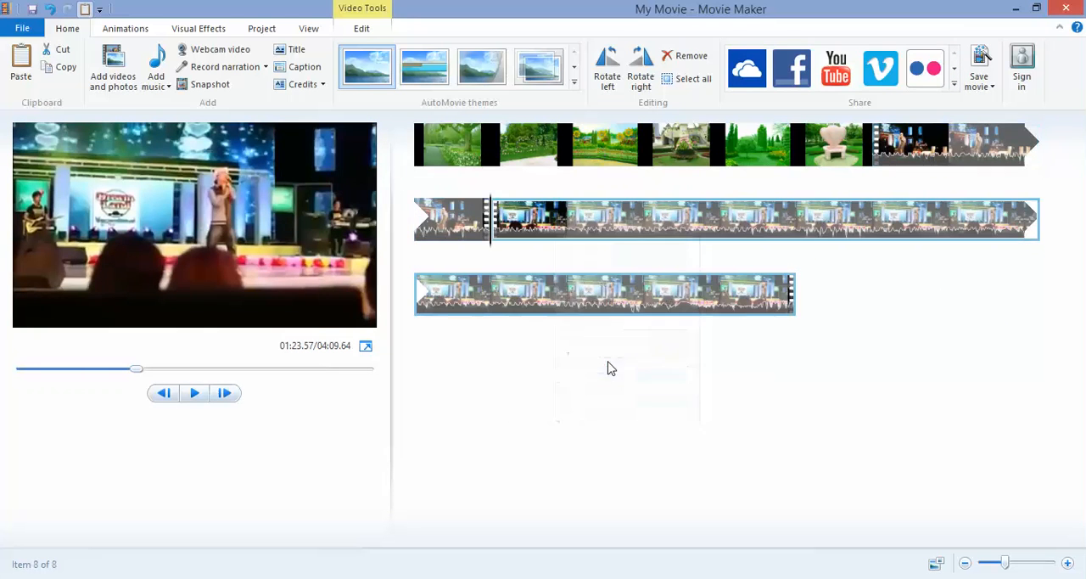
right_click(560, 219)
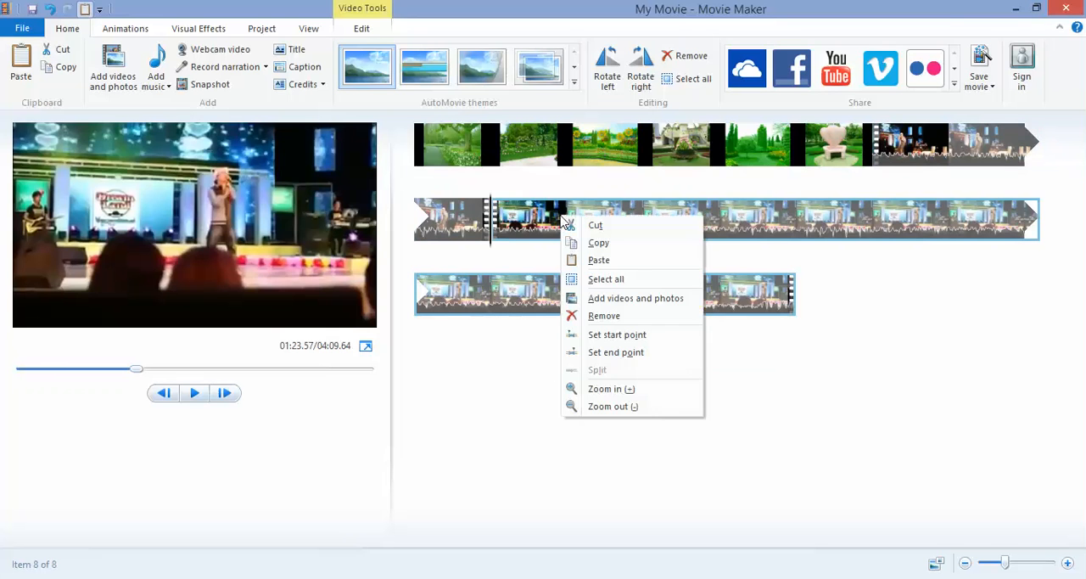
click(594, 317)
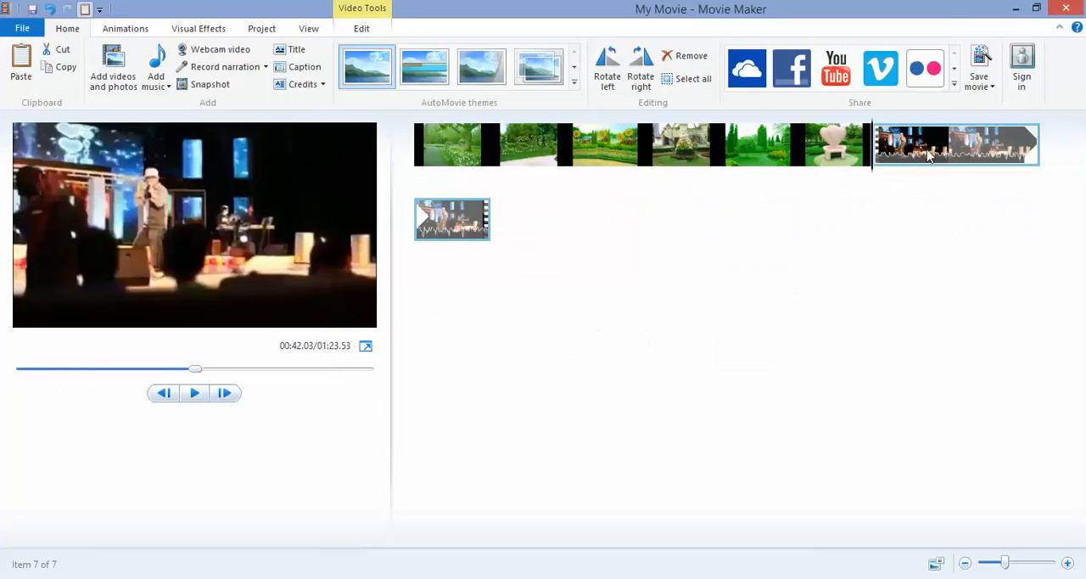
- Apply the Roll transition to the rose hedge photo, the second item on the timeline
click(522, 163)
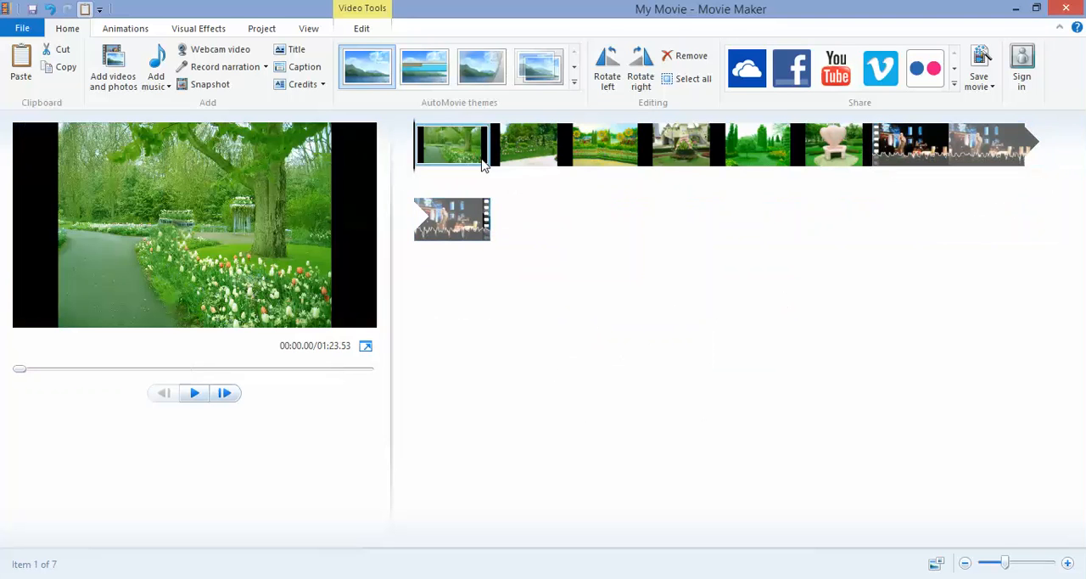
click(533, 166)
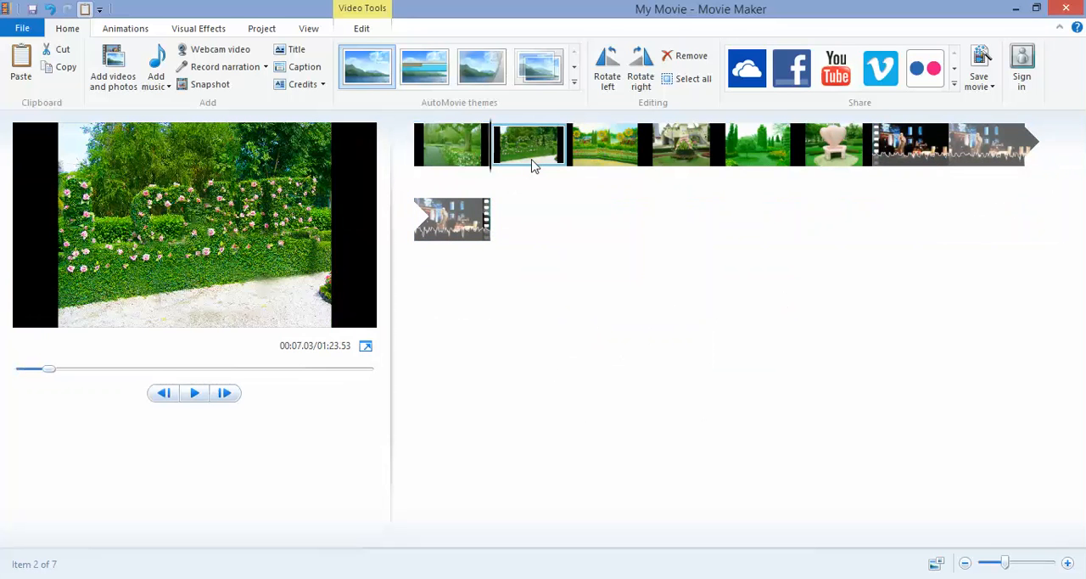
click(127, 31)
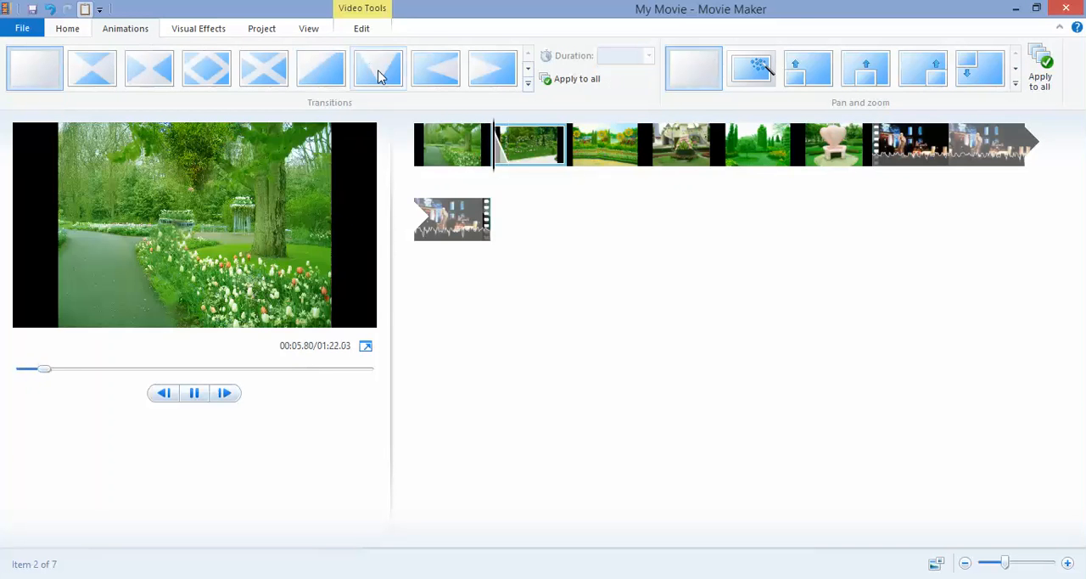
click(528, 82)
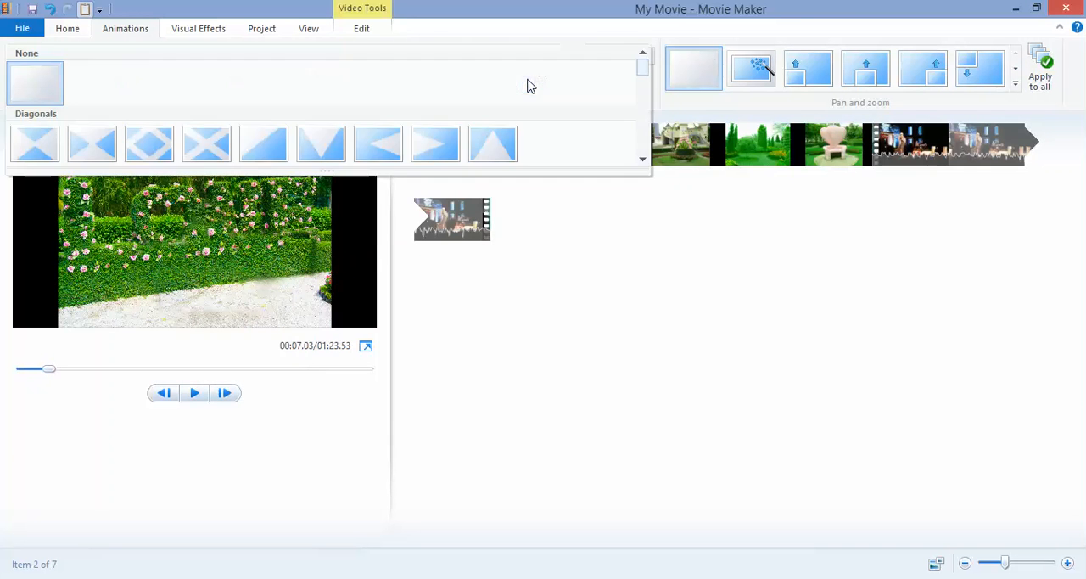
drag(645, 80, 643, 106)
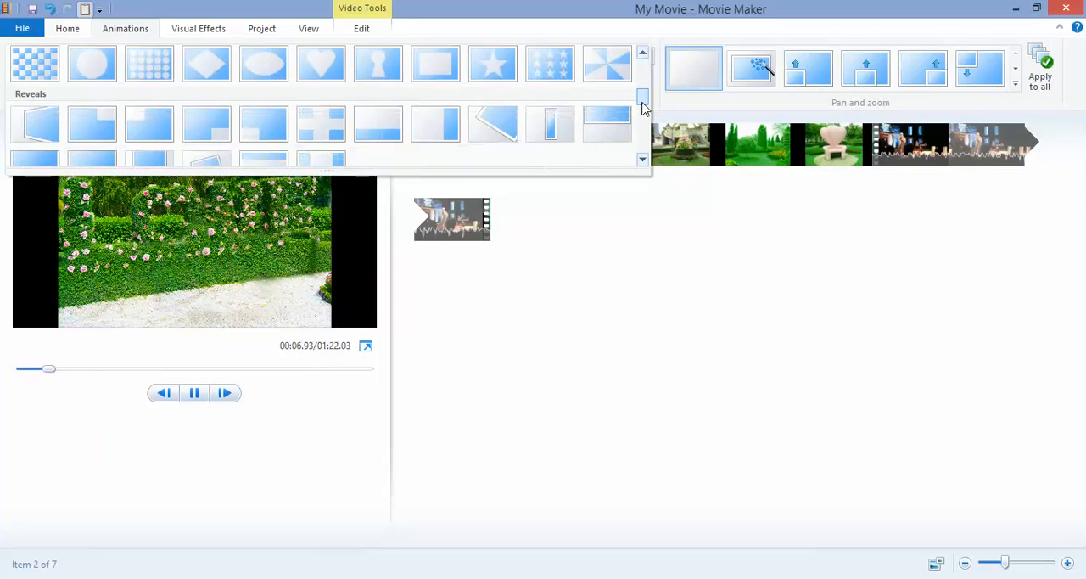
click(497, 128)
- Apply the Roll transition to the first five photos together, from the tulip path through the tree garden
click(489, 150)
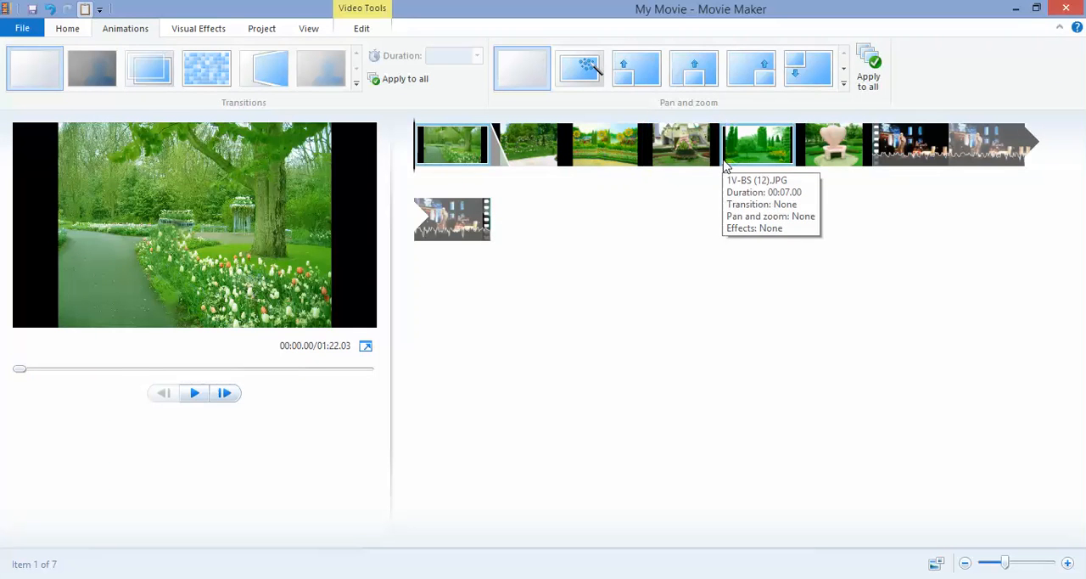
shift+click(726, 166)
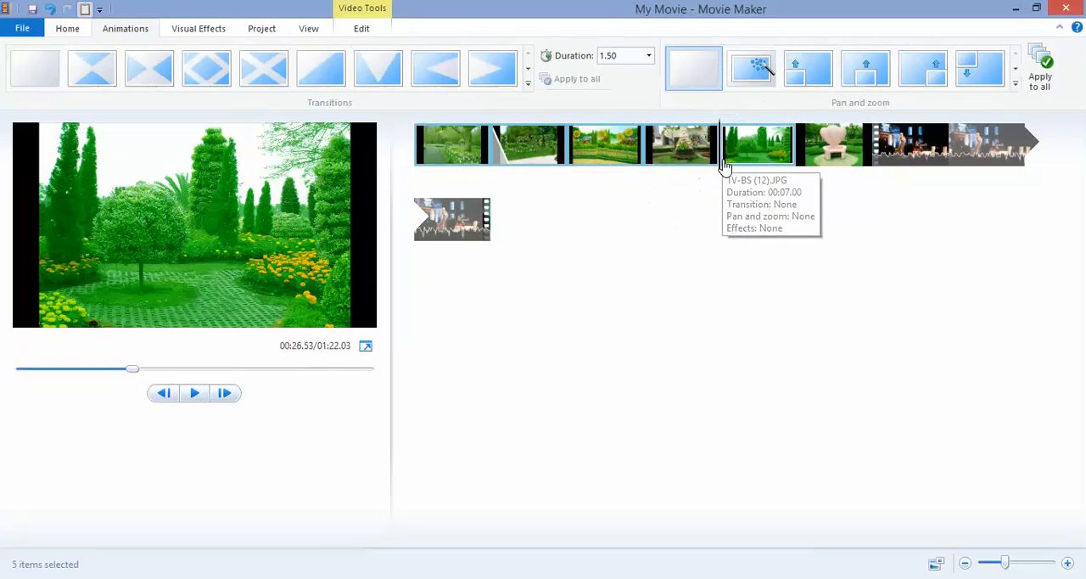
click(529, 81)
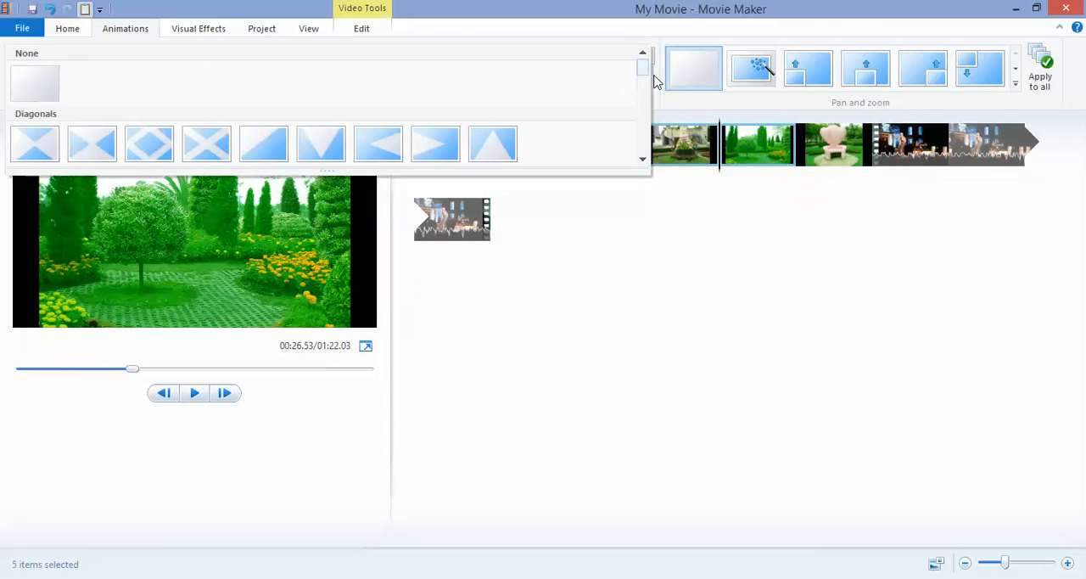
drag(643, 68, 642, 111)
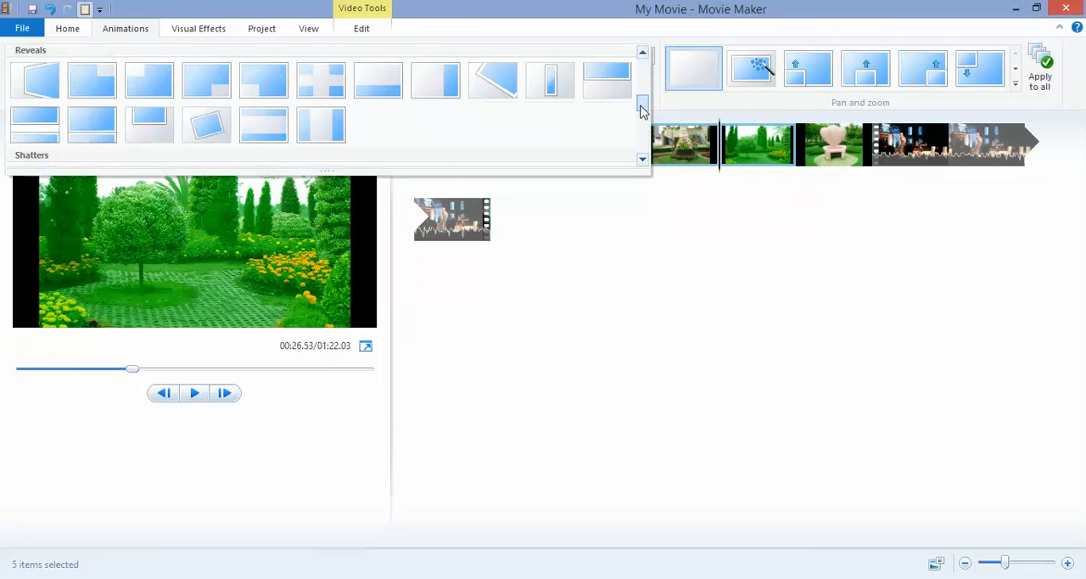
click(496, 85)
- Apply the Automatic pan and zoom effect to the five selected photos
click(768, 78)
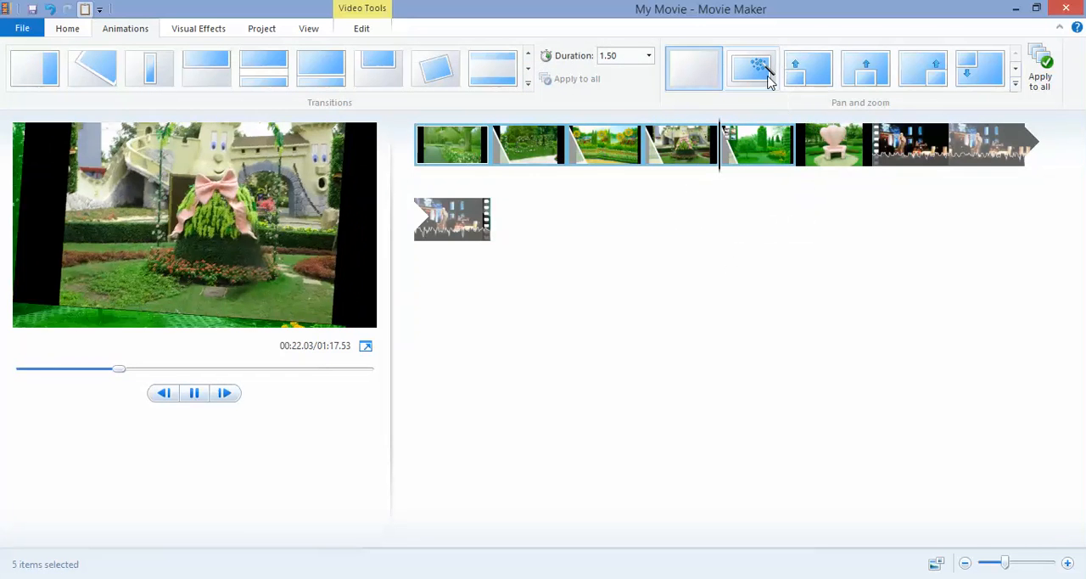
click(1016, 85)
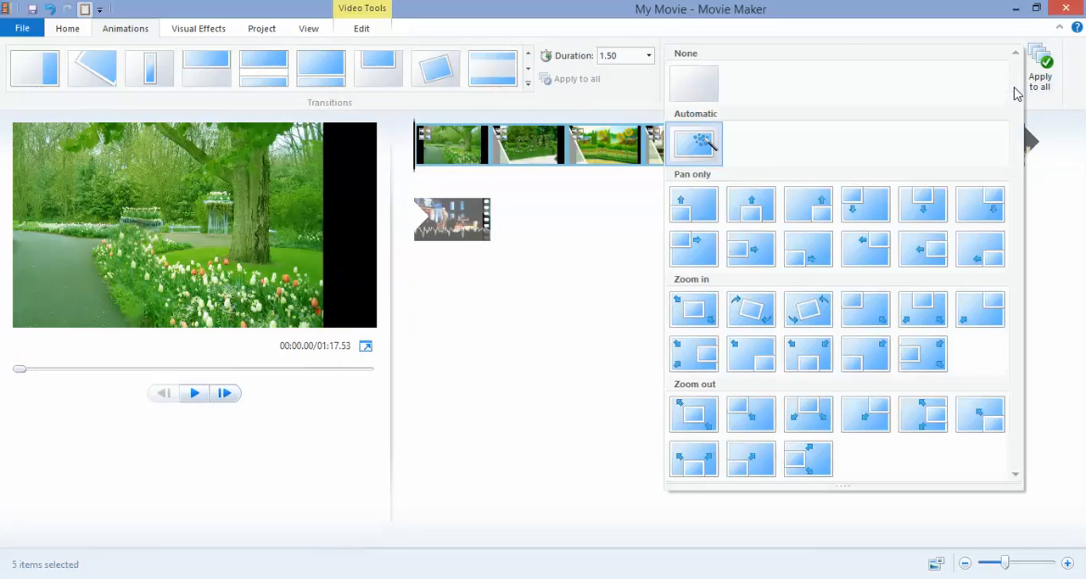
click(594, 207)
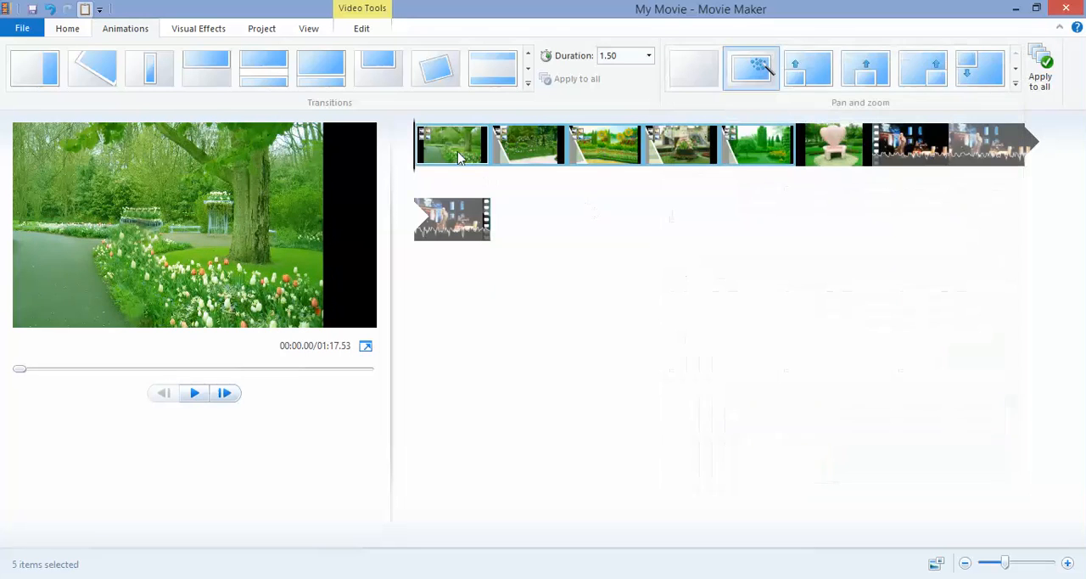
- Preview the animated photos from the first one, and briefly play the start of the video clip
click(458, 158)
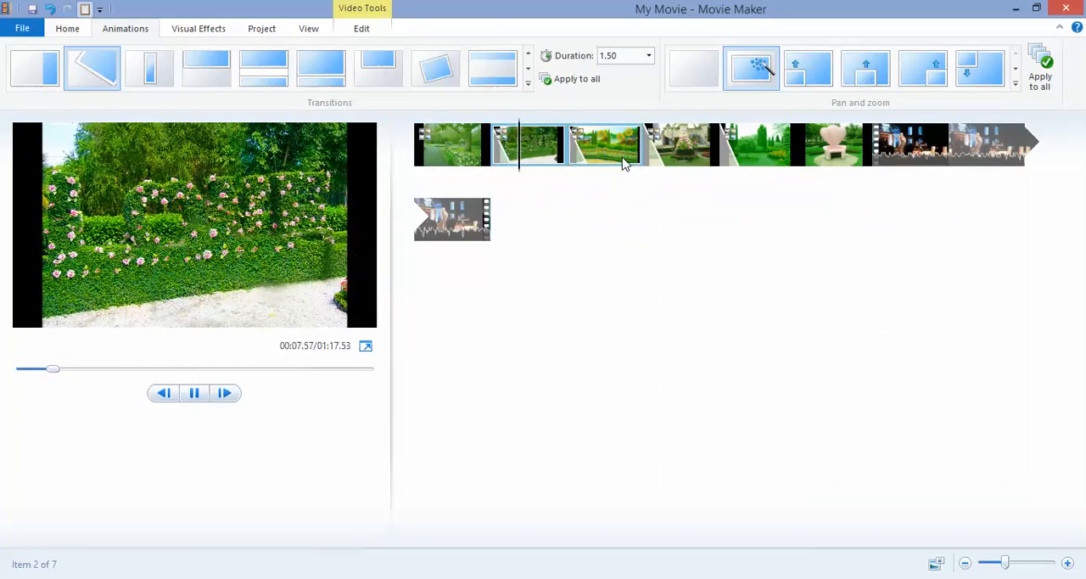
click(901, 155)
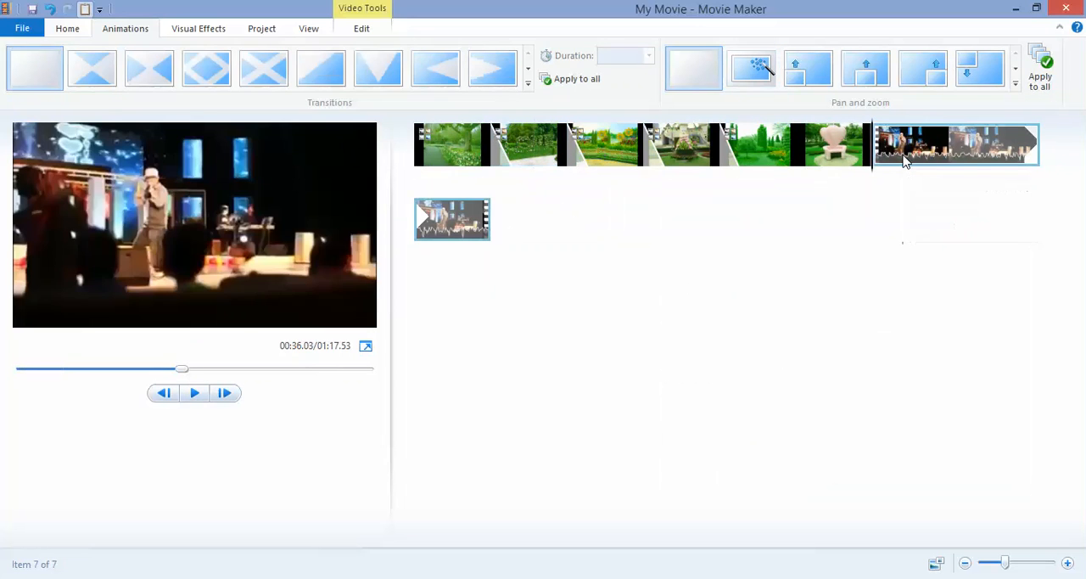
key(space)
key(space)
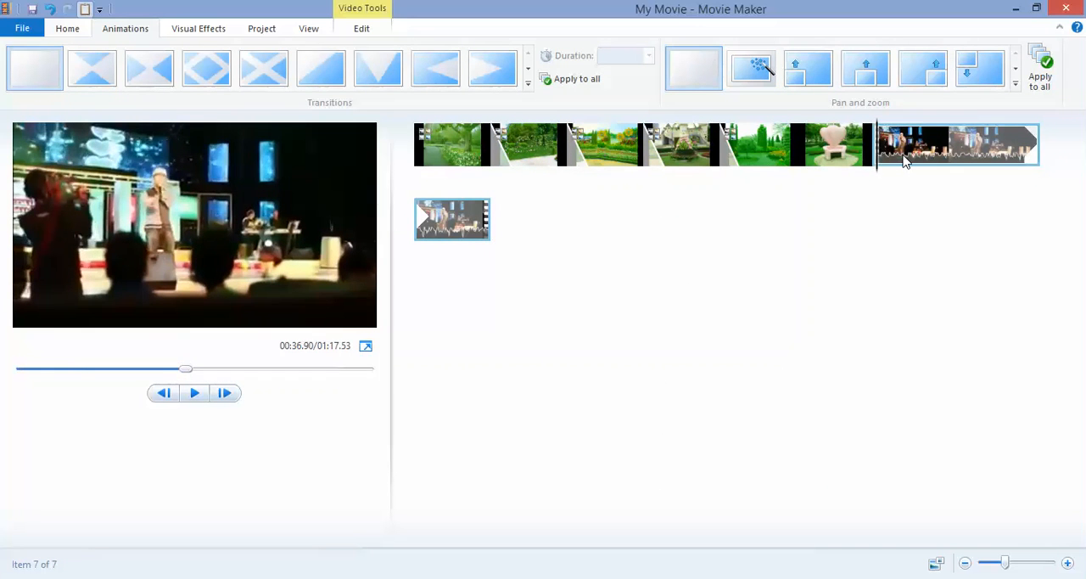
- Lower the video clip's audio volume, play the clip to hear it, and return to its start
double_click(906, 161)
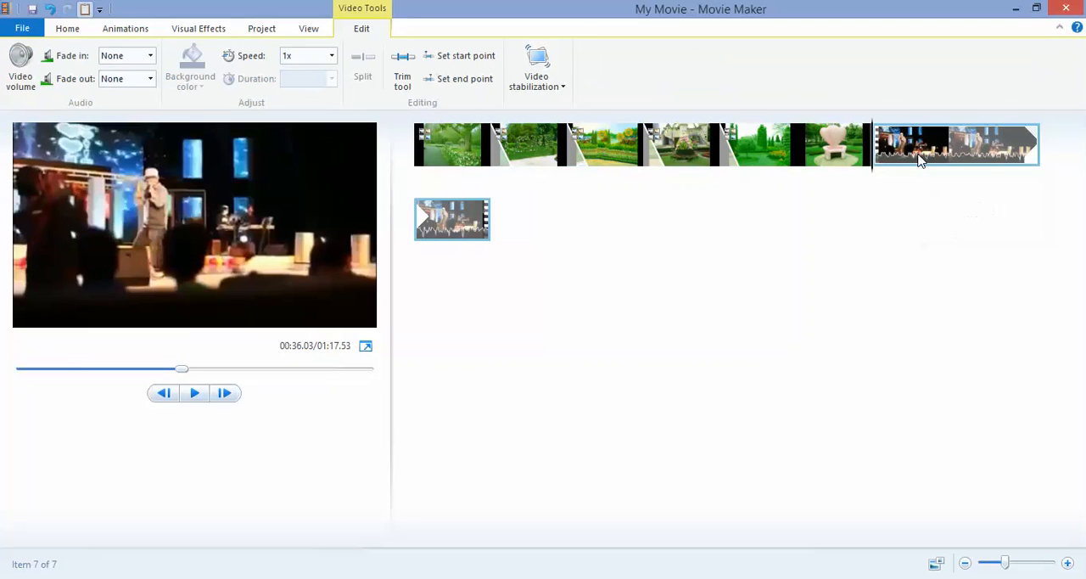
click(23, 66)
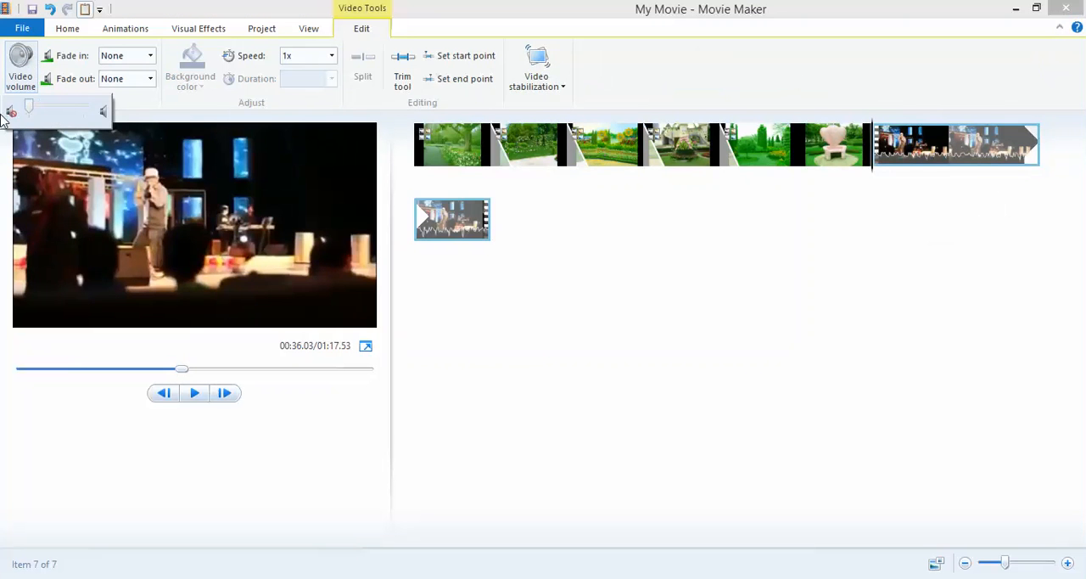
click(910, 161)
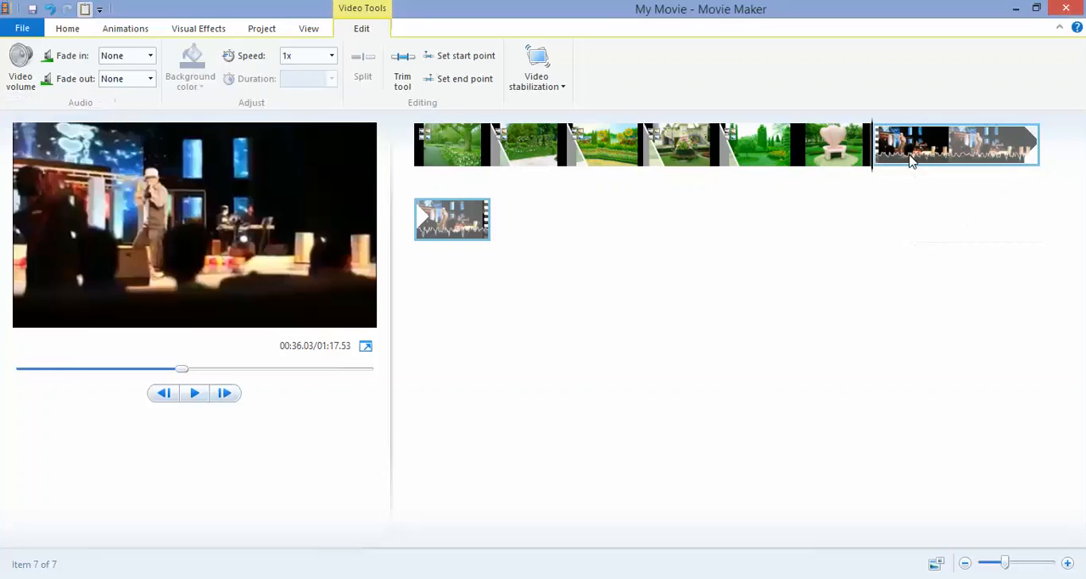
key(space)
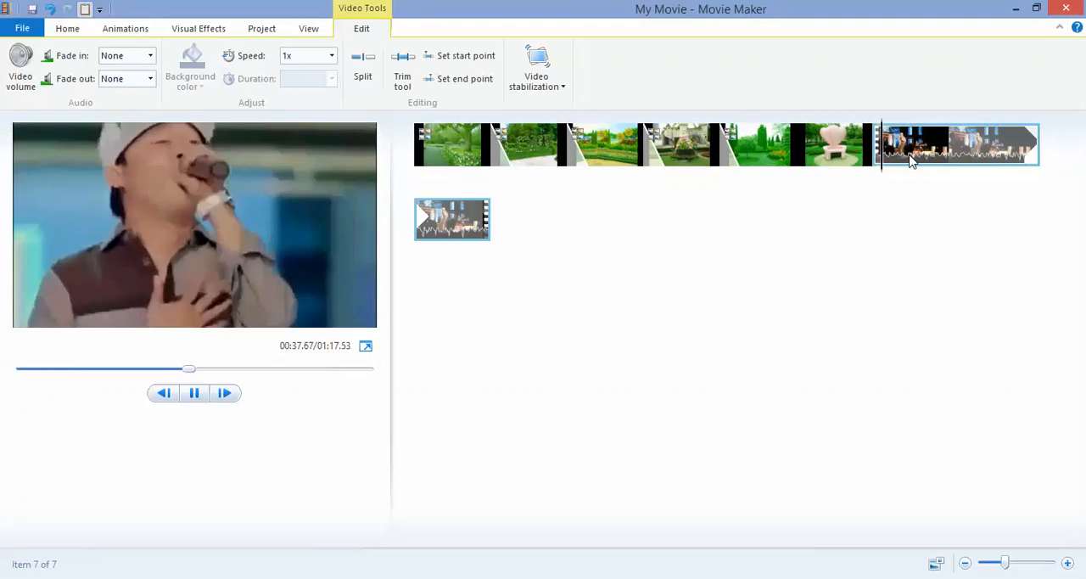
click(881, 148)
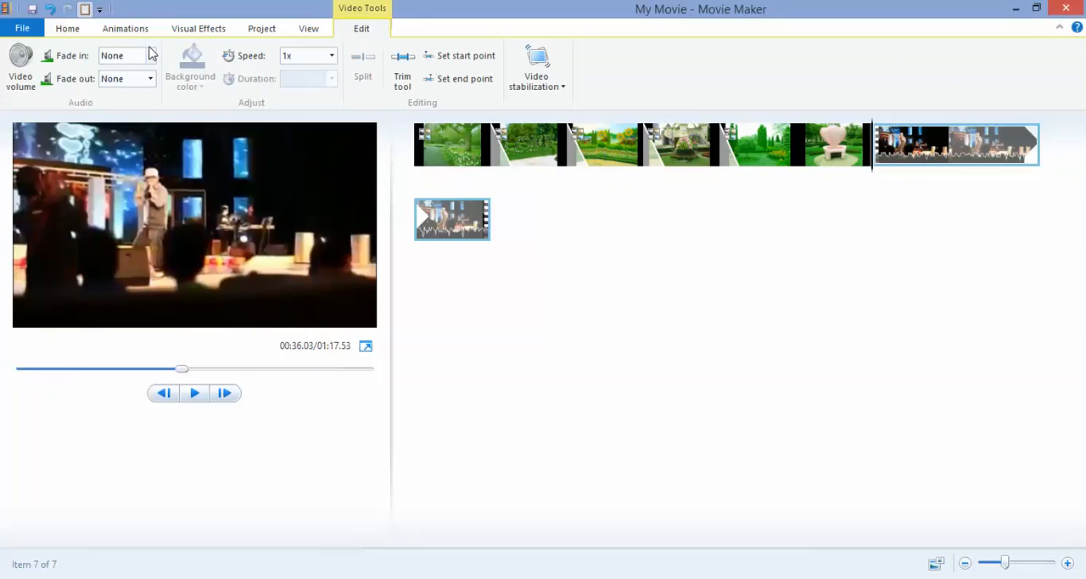
- Set both the fade-in and fade-out of the video clip's audio to Slow
click(152, 56)
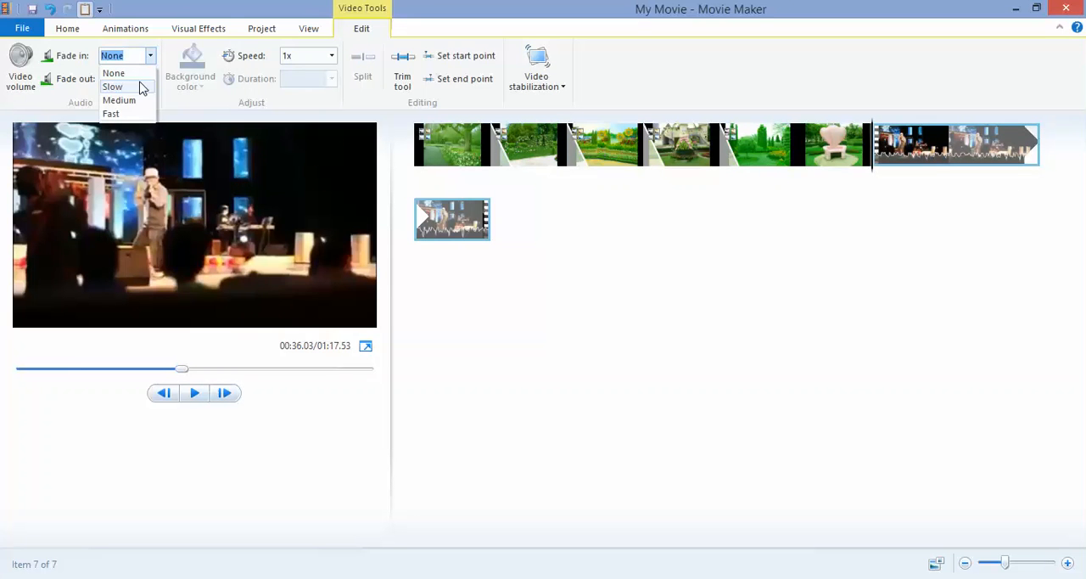
click(112, 87)
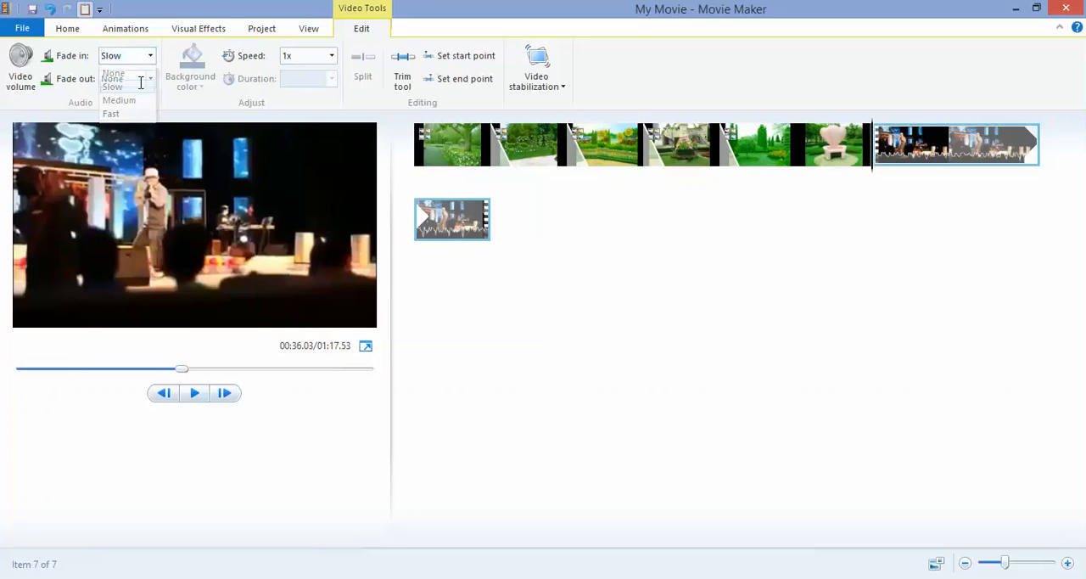
click(864, 140)
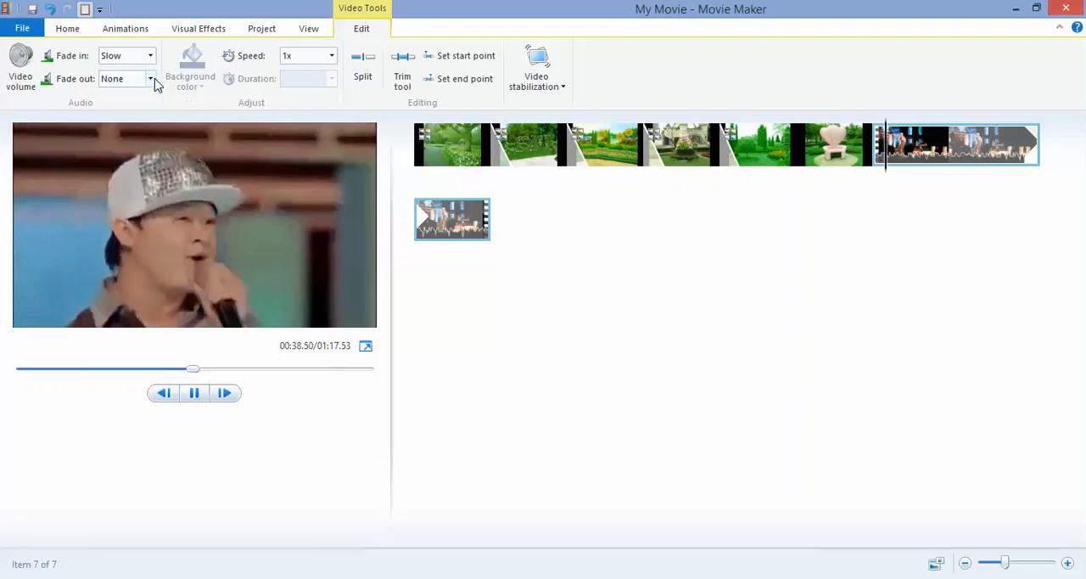
click(151, 78)
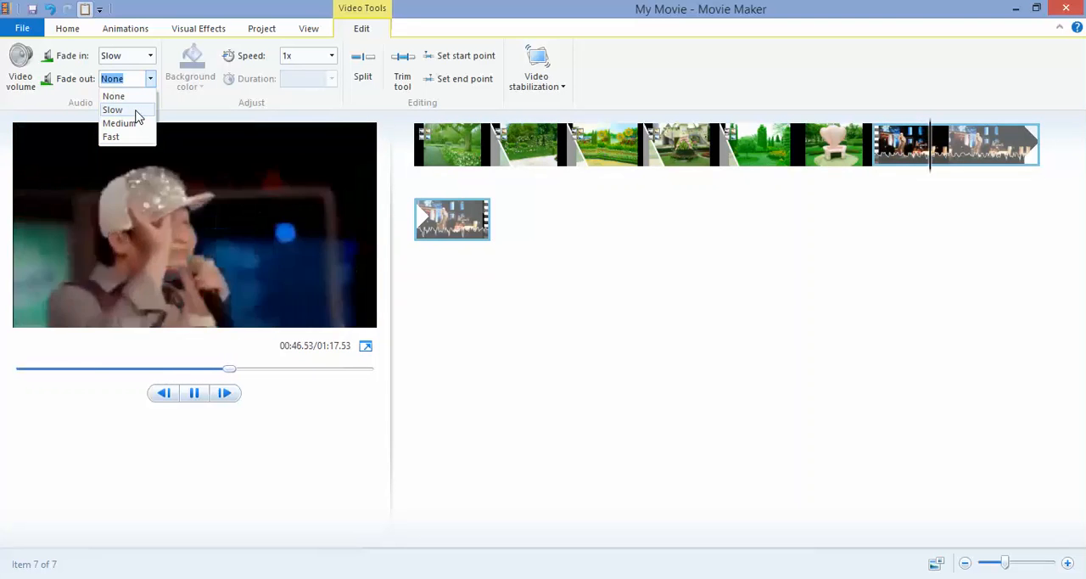
click(136, 111)
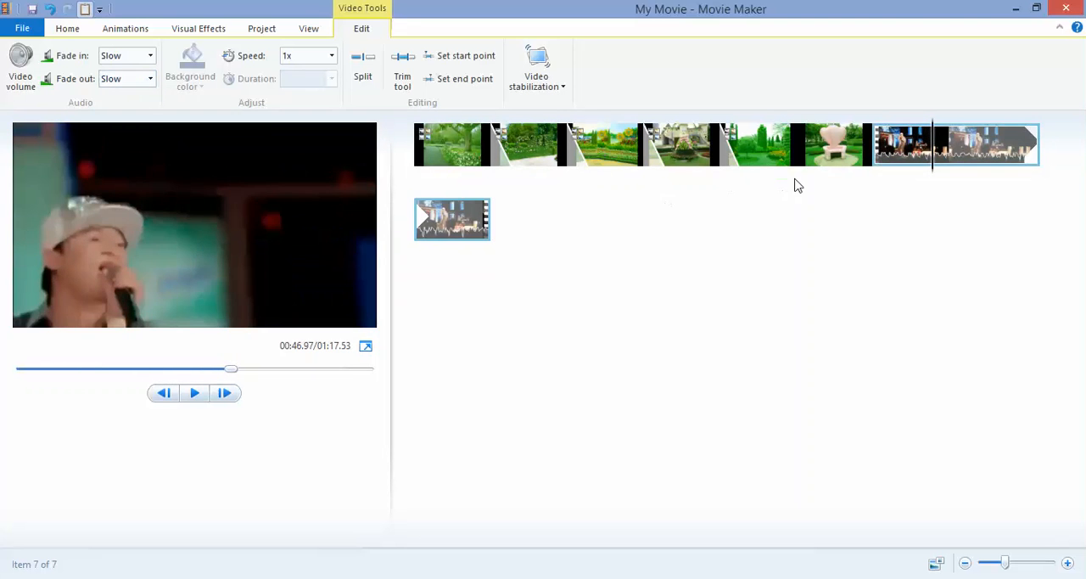
- Start adding music to the movie and browse to the songs folder on drive D
click(69, 31)
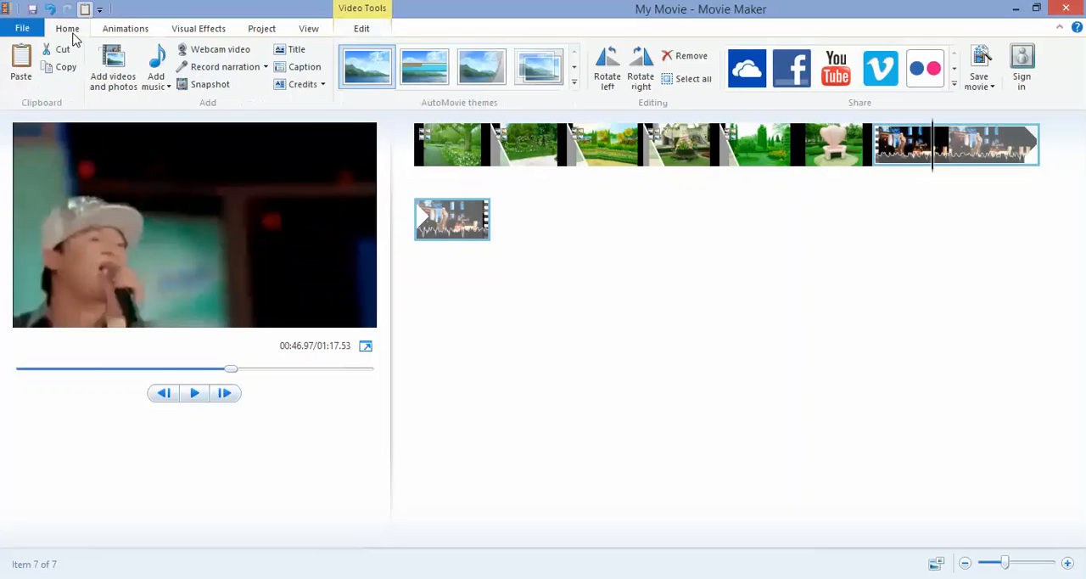
click(151, 63)
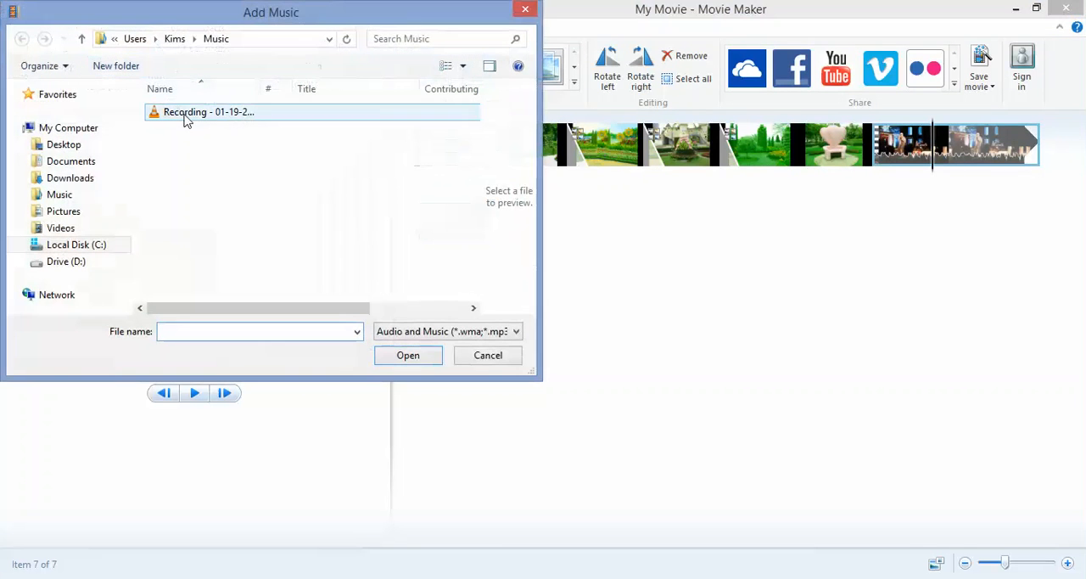
click(98, 263)
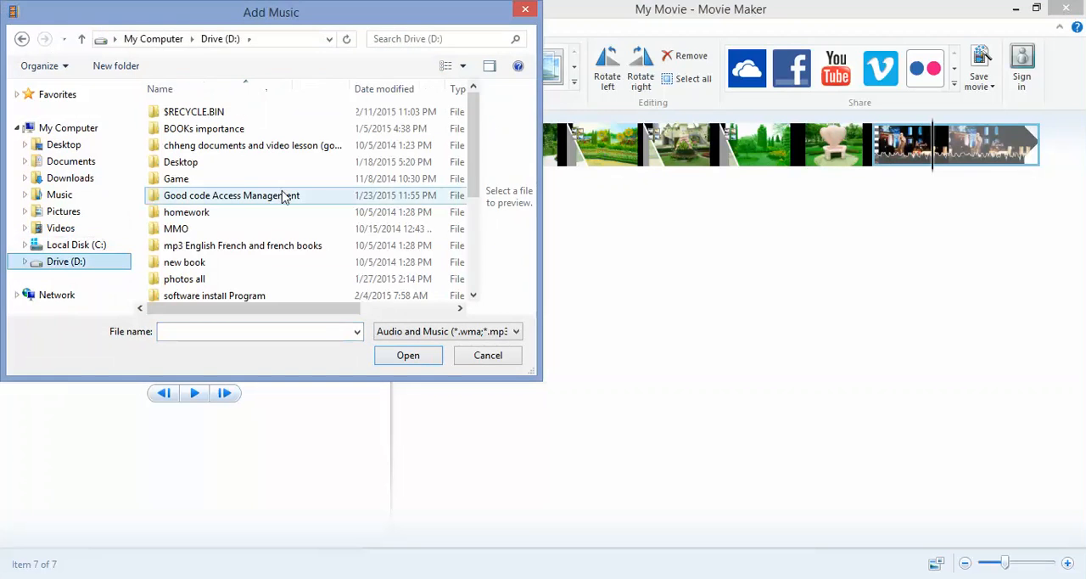
click(255, 235)
key(s)
key(s)
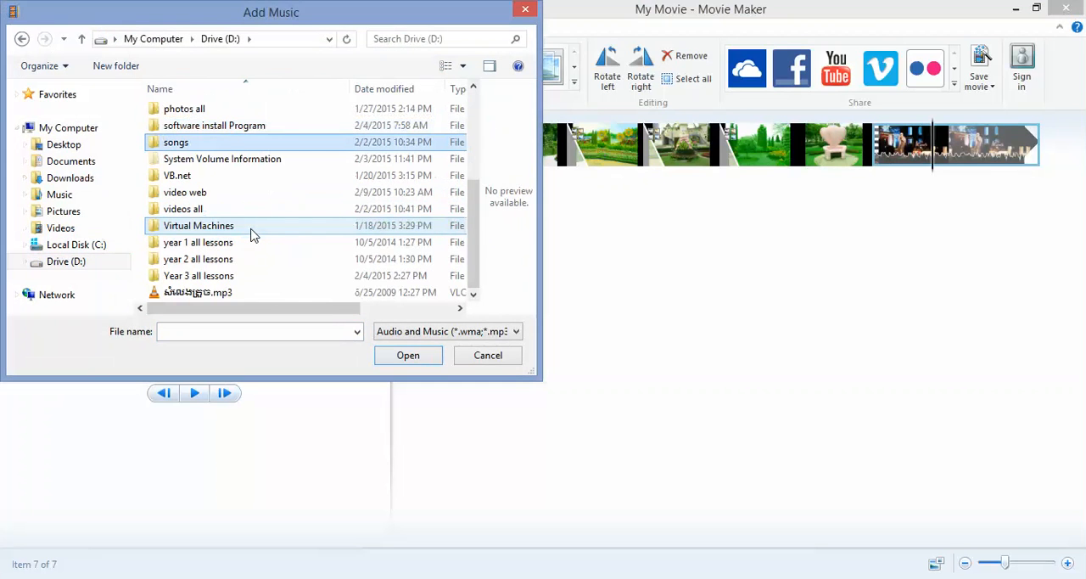
key(Return)
- Add proise 3 days.mp3 from the Old songs folder as the movie's background music
key(t)
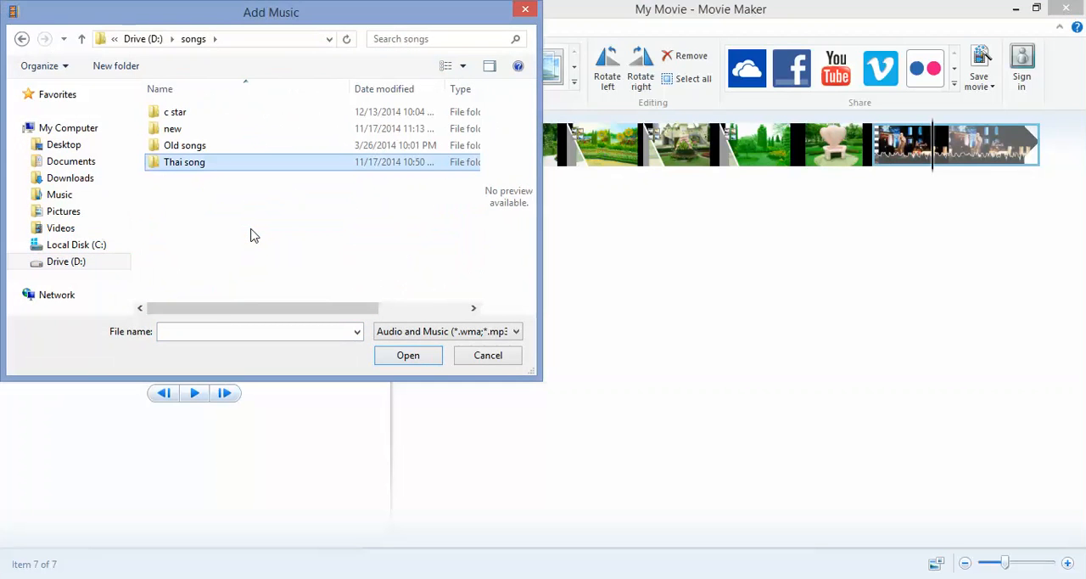
key(Up)
key(Up)
key(Down)
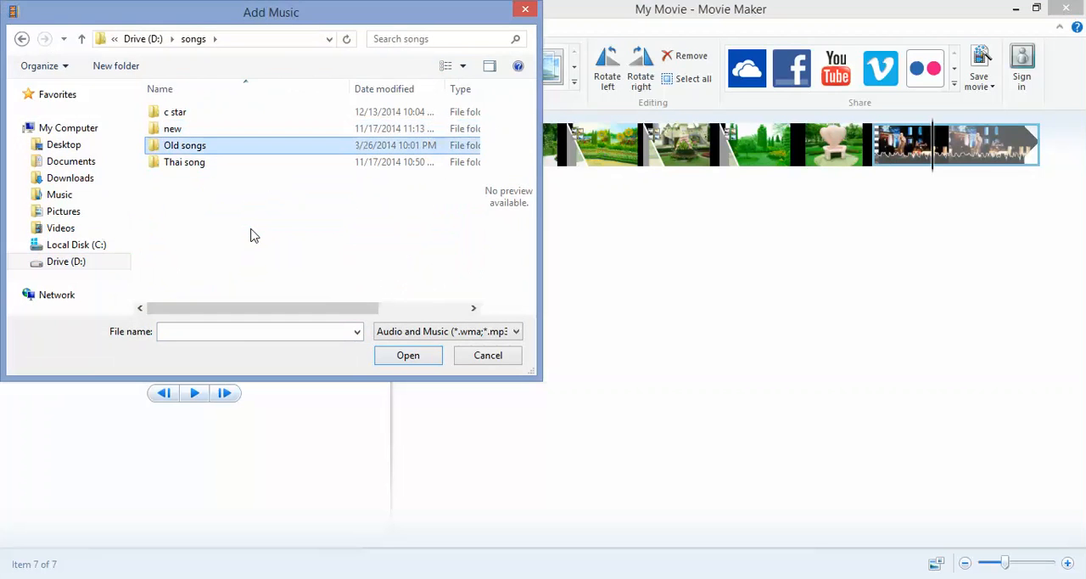
key(Return)
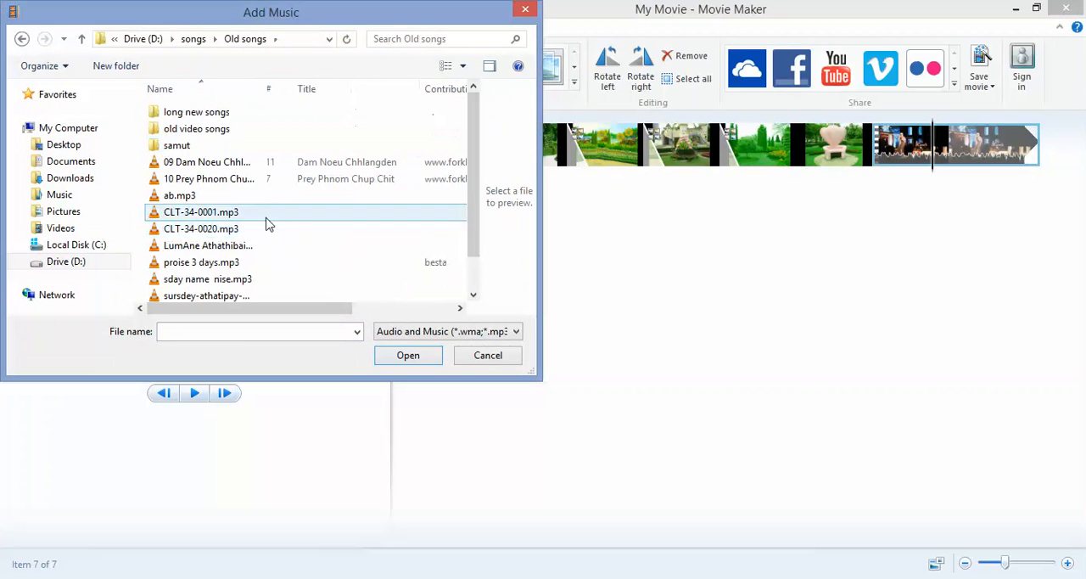
double_click(244, 265)
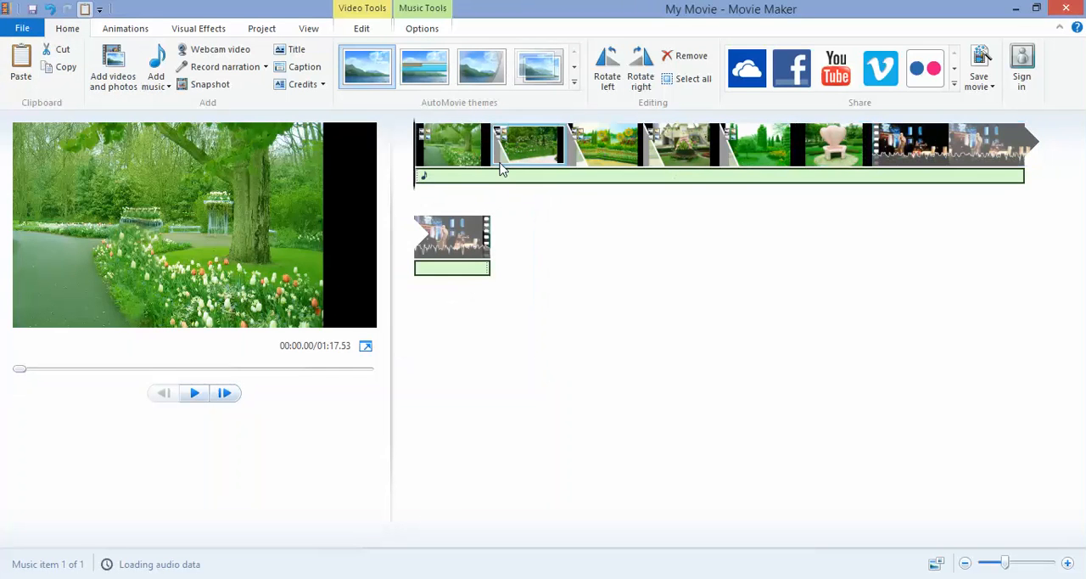
- Preview the movie's opening with the background music, and move the playhead to the start of the video clip
key(space)
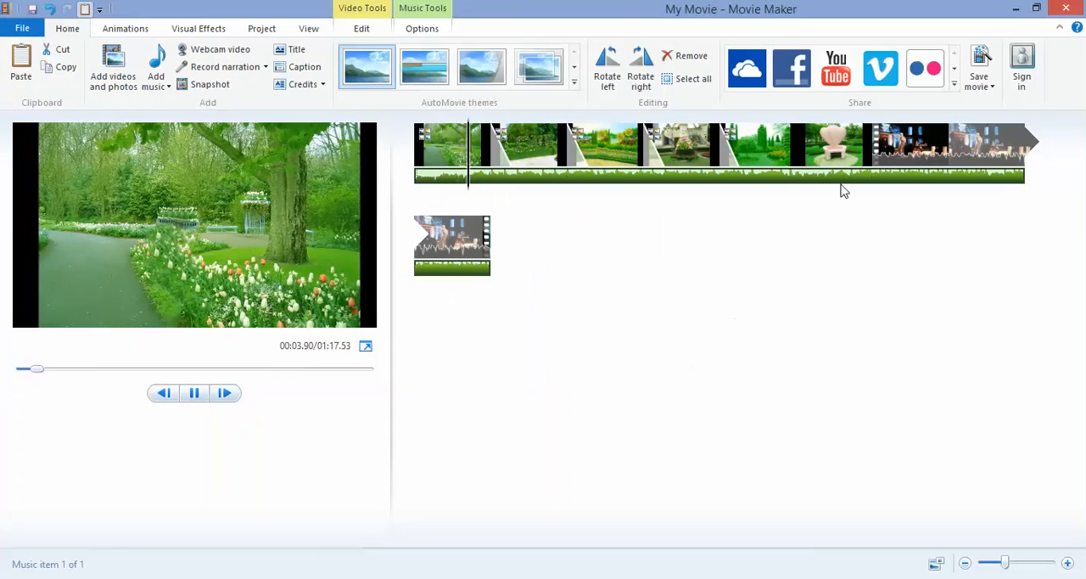
click(889, 150)
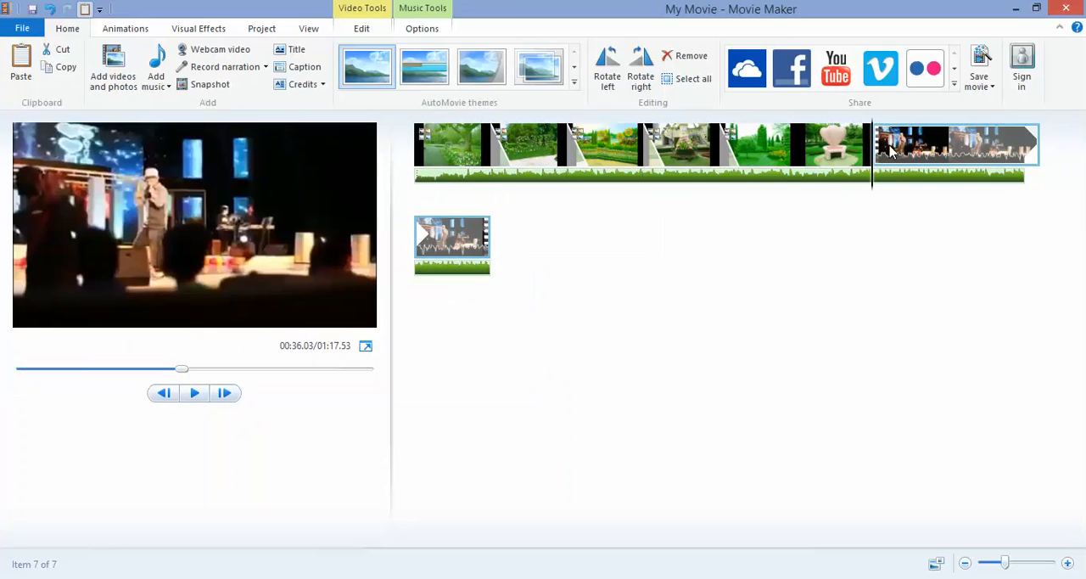
- Preview the start of the video clip with the background music, and return to the third photo in the movie
key(space)
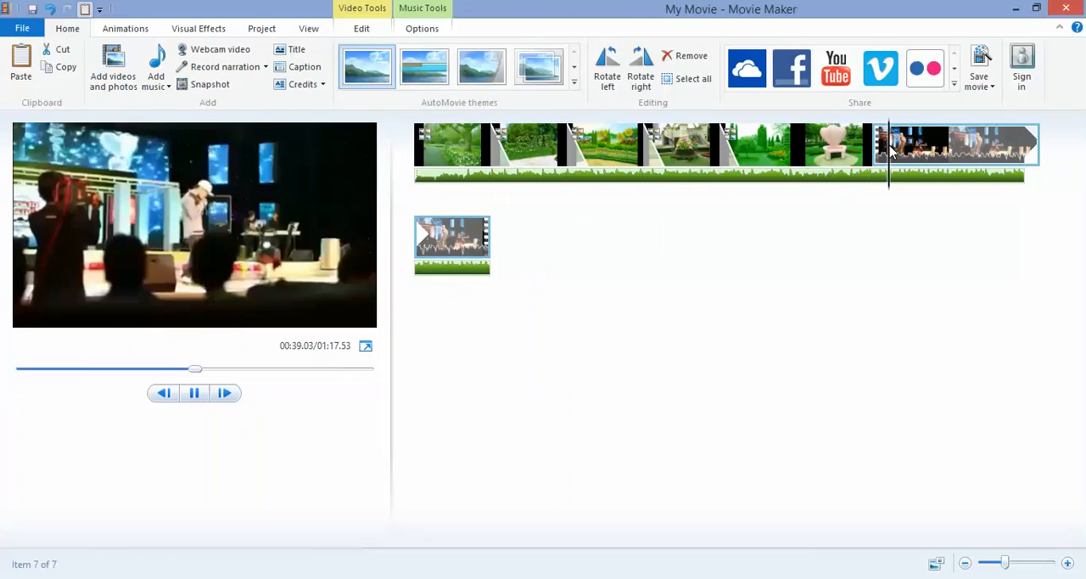
key(space)
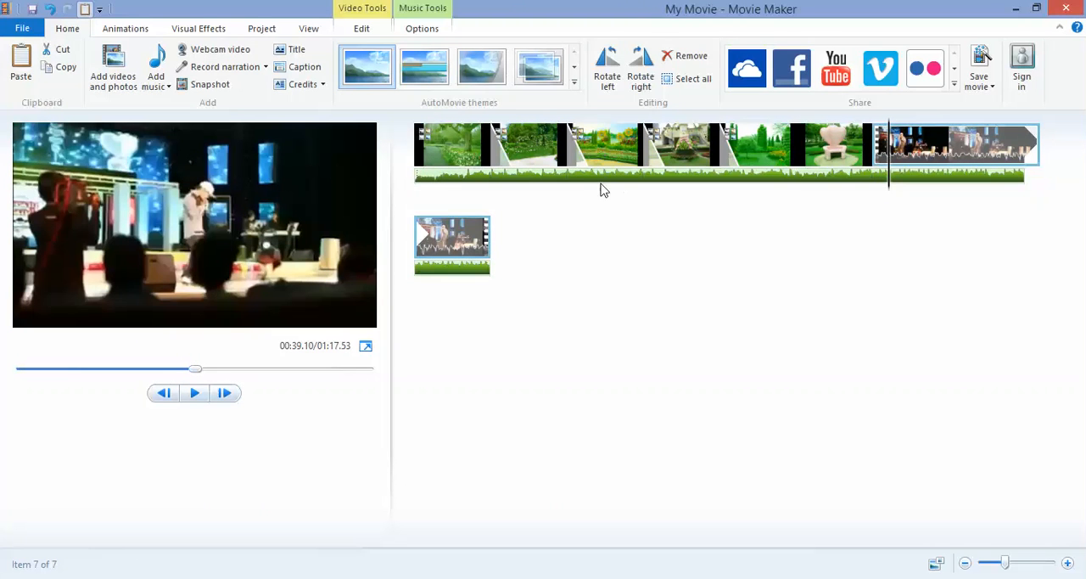
click(552, 162)
click(460, 159)
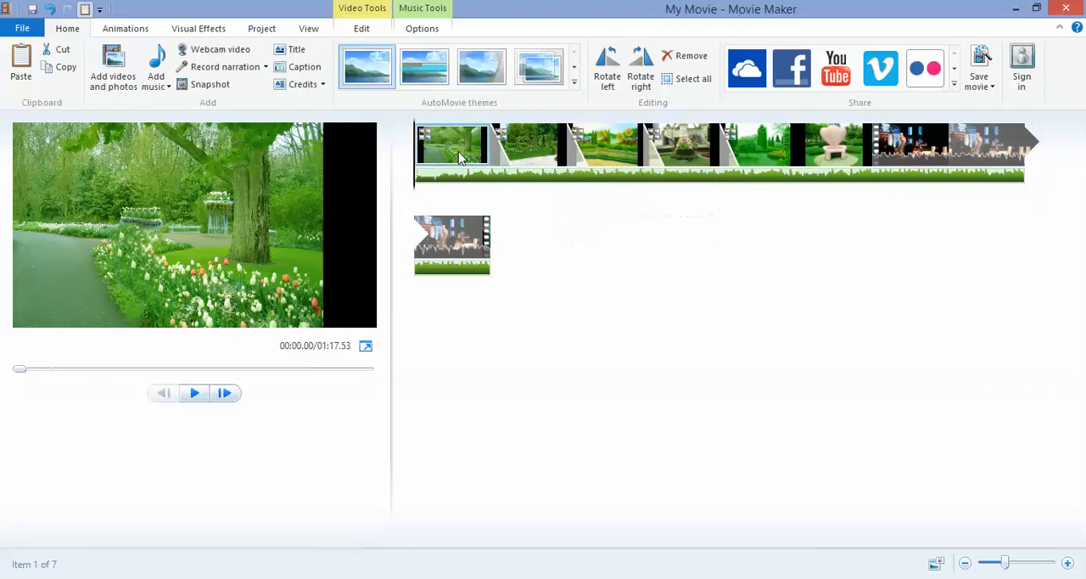
click(627, 159)
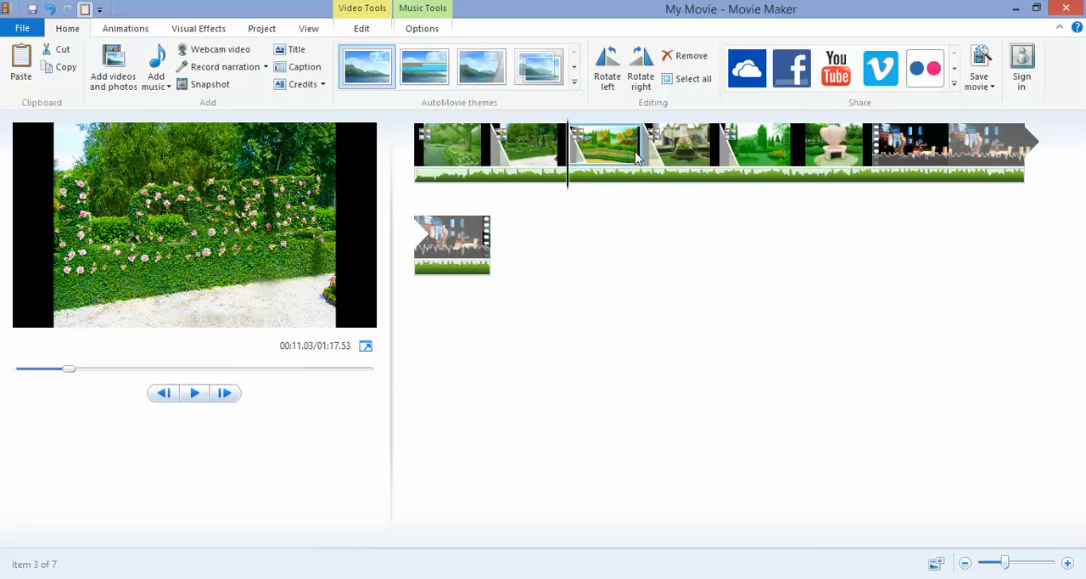
click(994, 88)
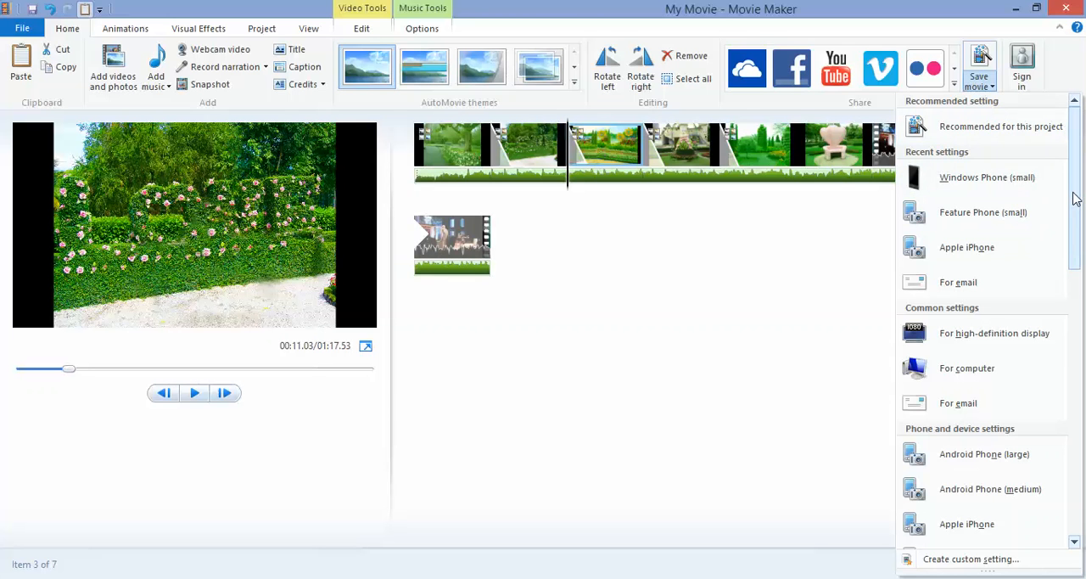
drag(1076, 198, 1085, 317)
click(1085, 316)
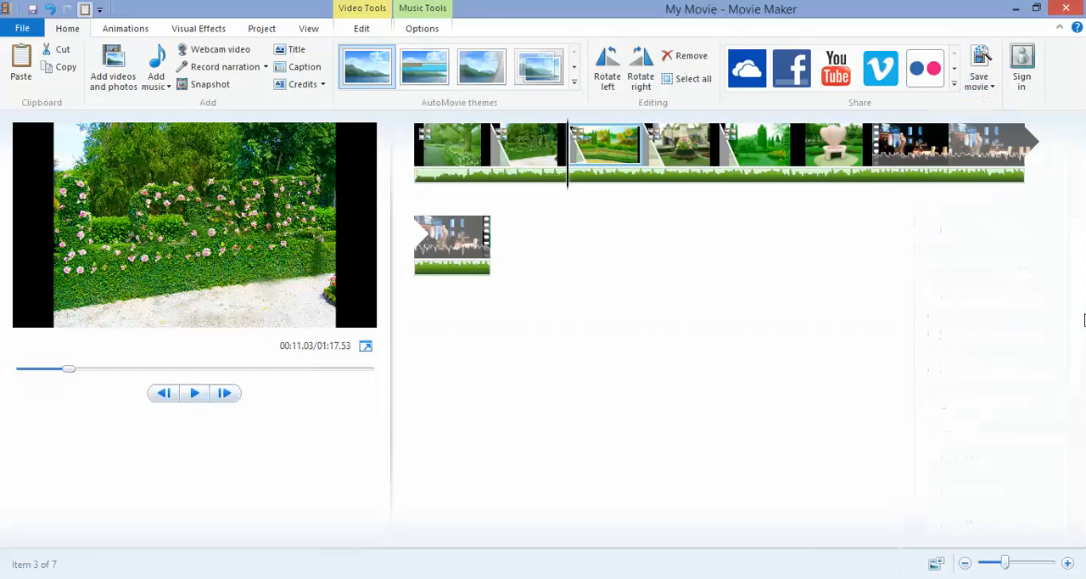
click(990, 88)
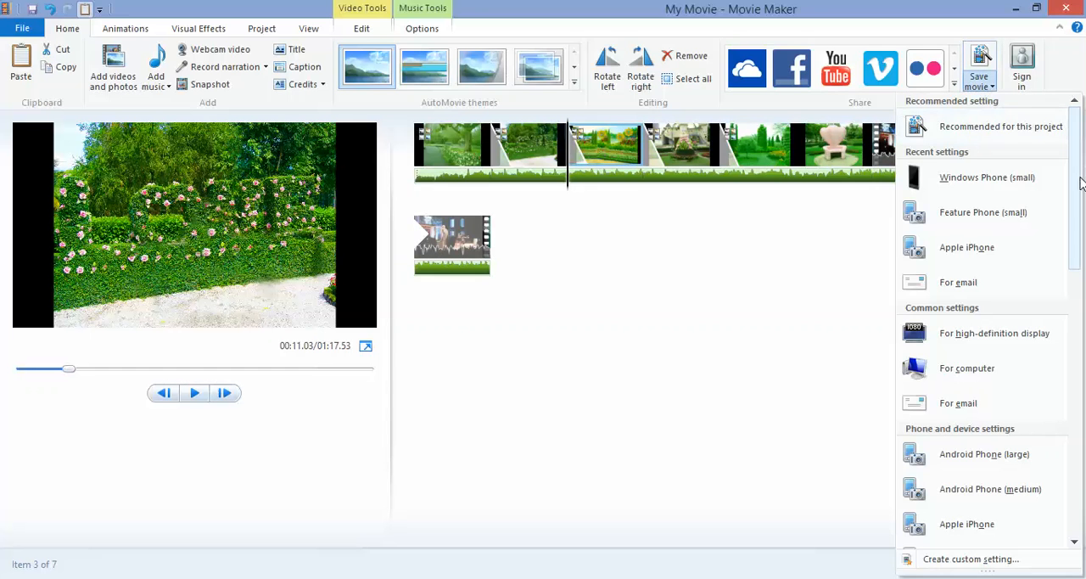
drag(1081, 181, 1085, 303)
click(1084, 304)
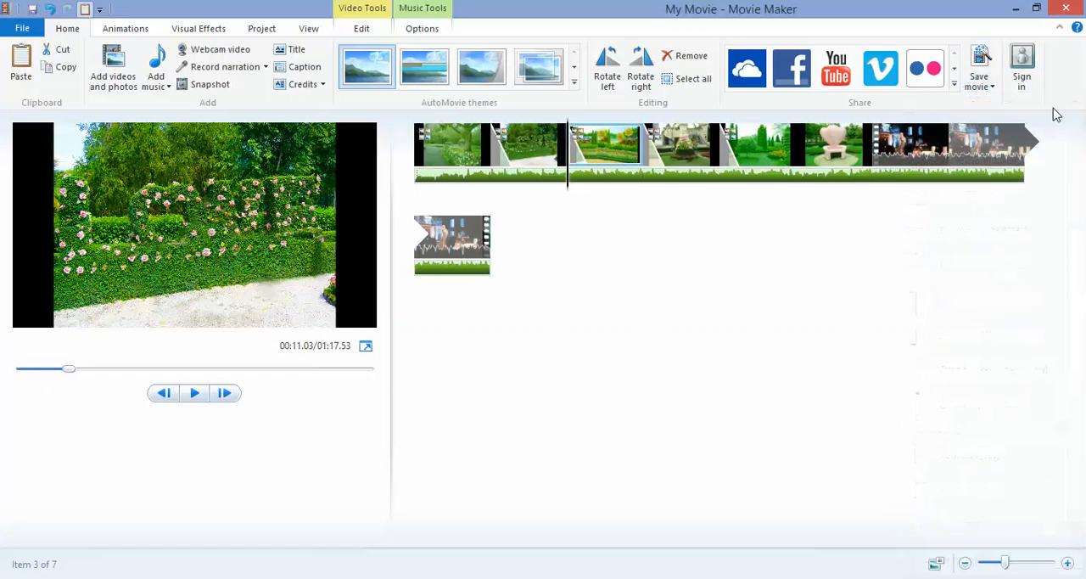
- Start saving the movie with the Feature Phone (small) device setting
click(989, 85)
drag(1075, 212, 1076, 330)
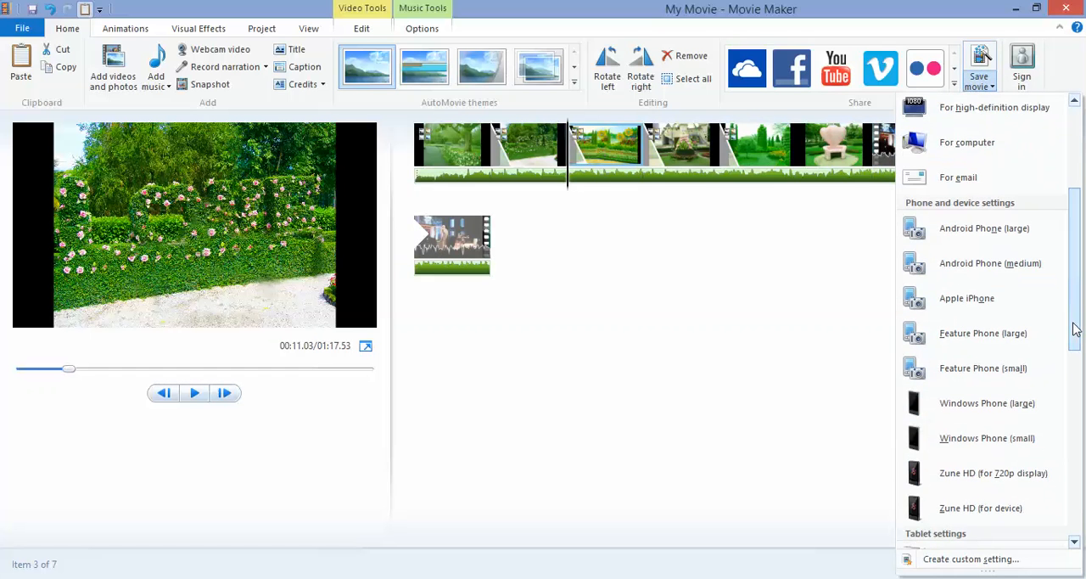
click(1037, 368)
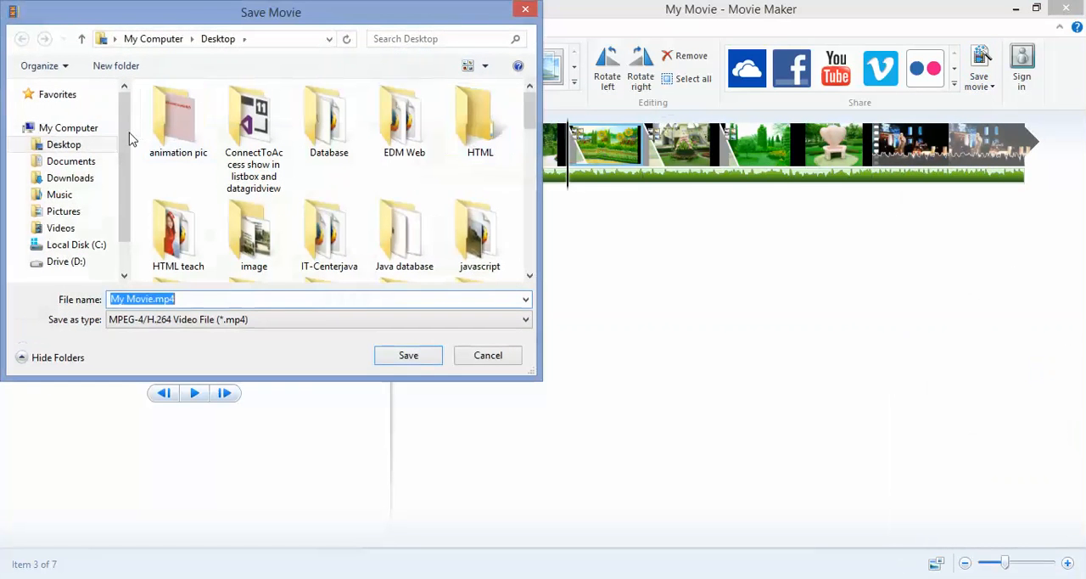